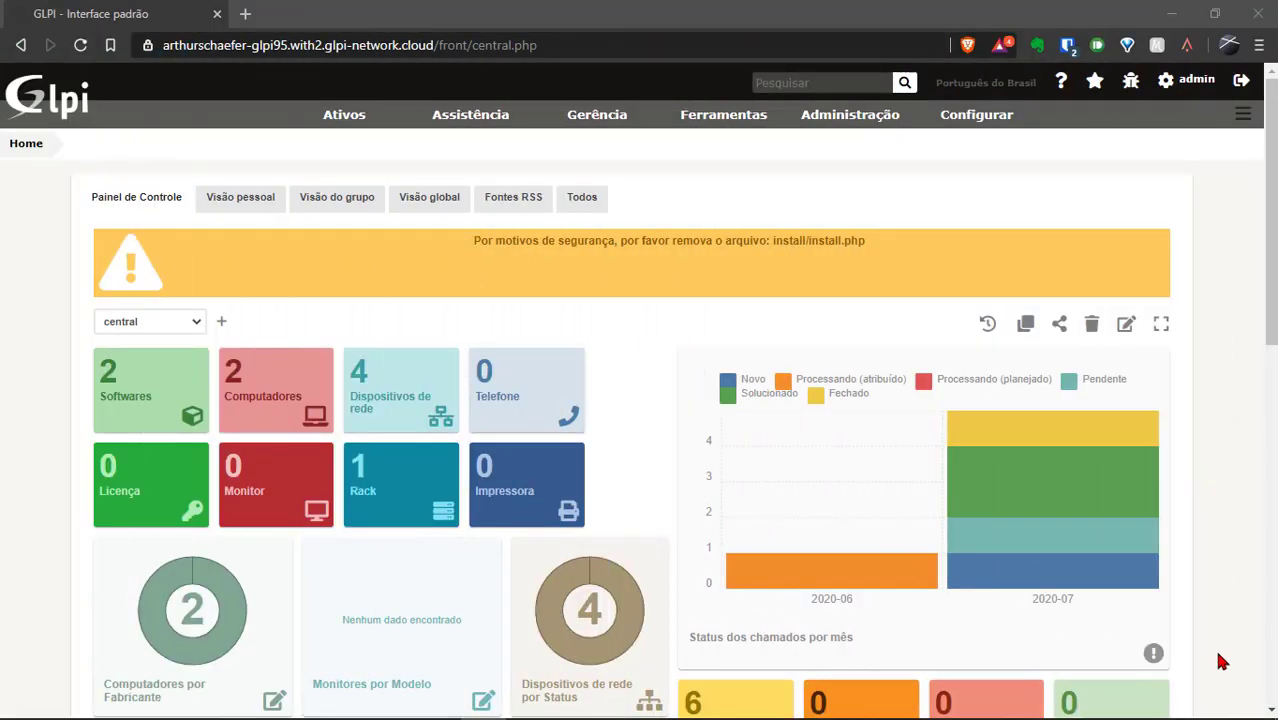
# Open the Marketplace from Configurar > Plug-ins and follow the 'Registrar na GLPI Network' link.
pyautogui.moveTo(960, 125)
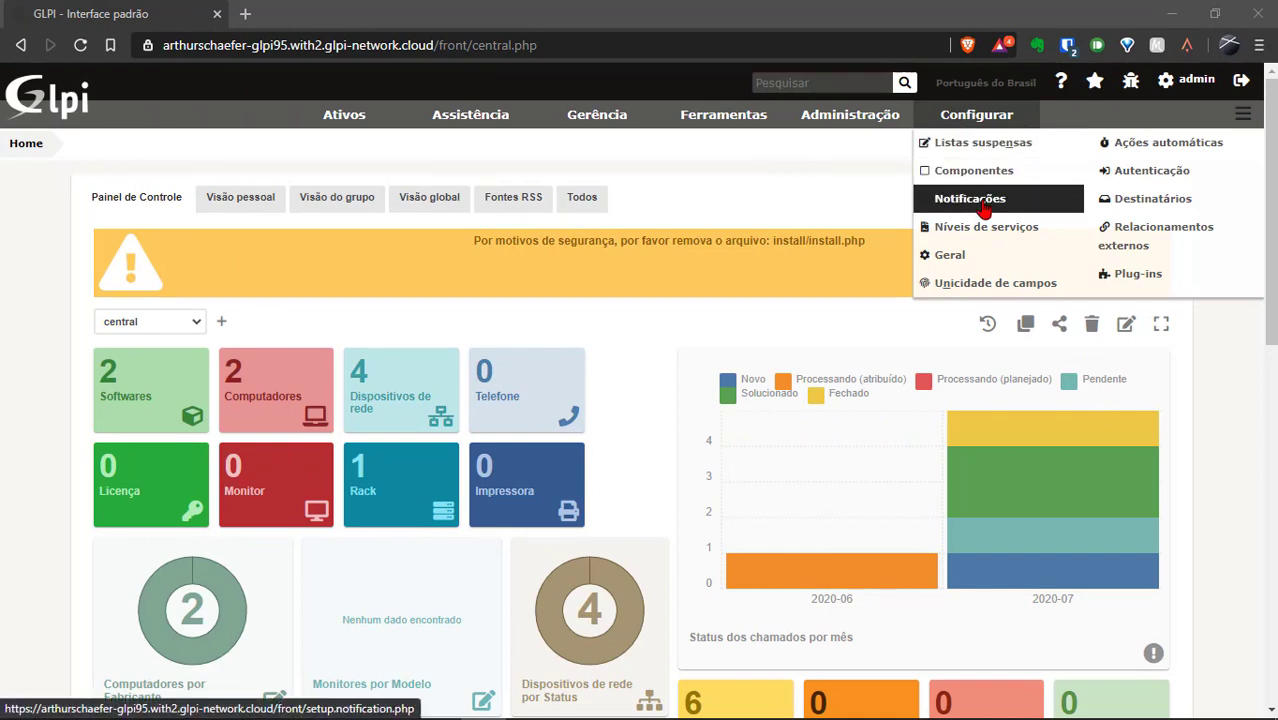
pyautogui.click(1117, 275)
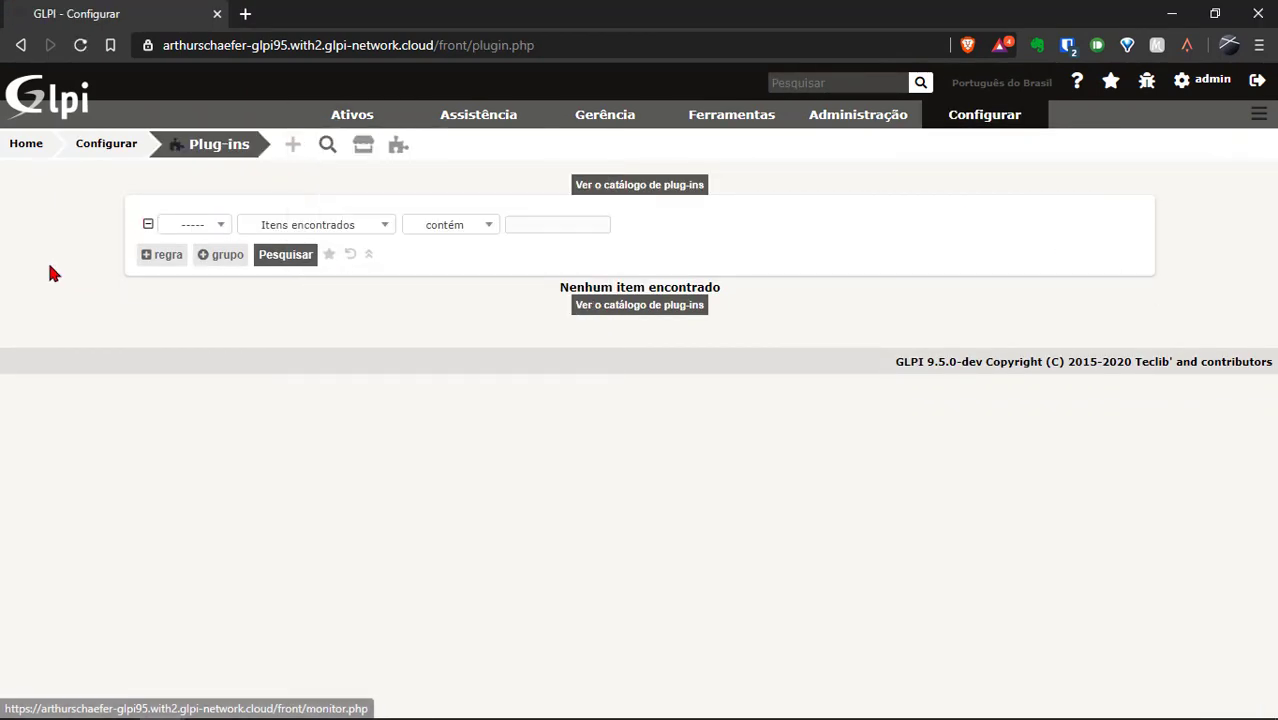
pyautogui.click(363, 146)
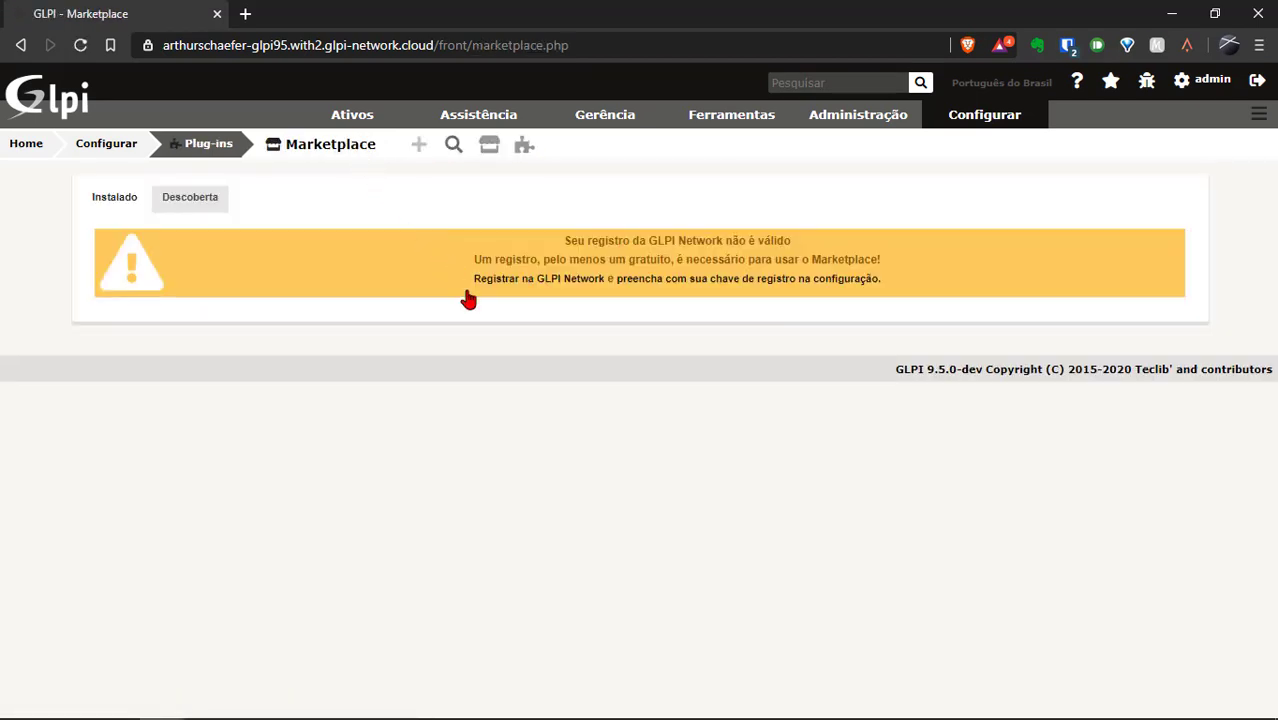
pyautogui.click(522, 283)
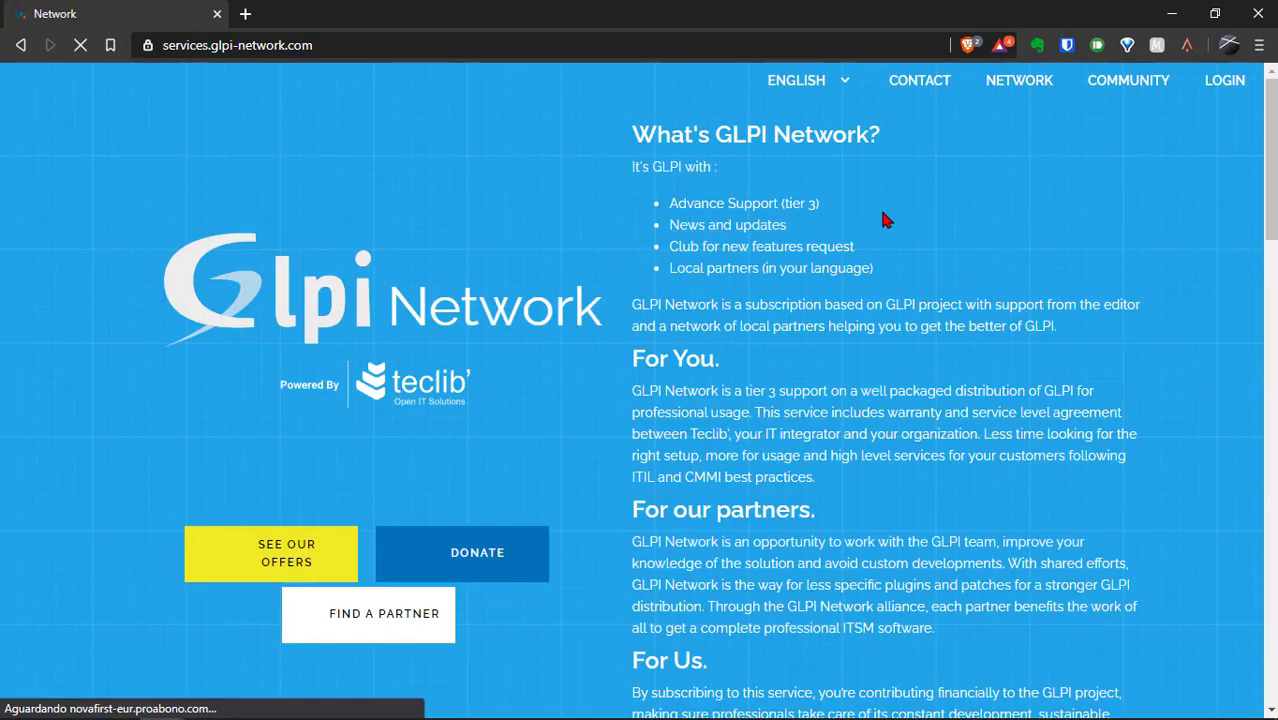
# Start a new GLPI Network account and set its language to Portuguese.
pyautogui.click(1226, 84)
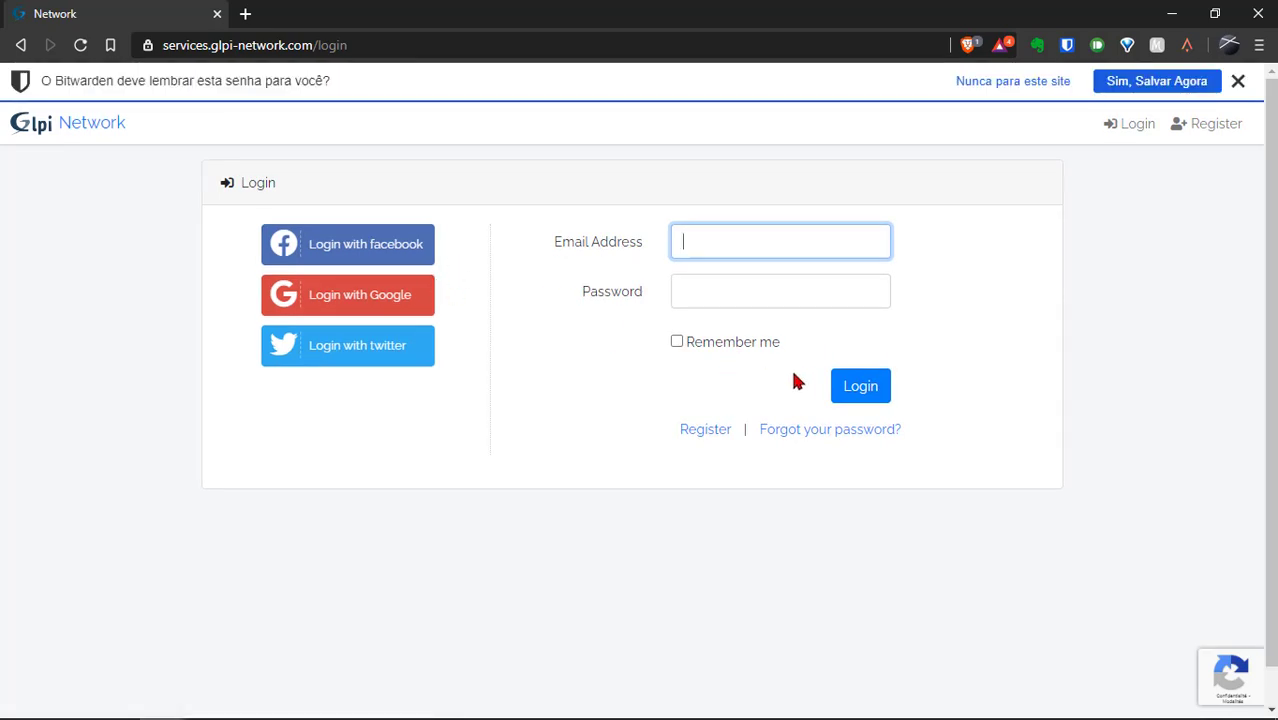
pyautogui.click(711, 434)
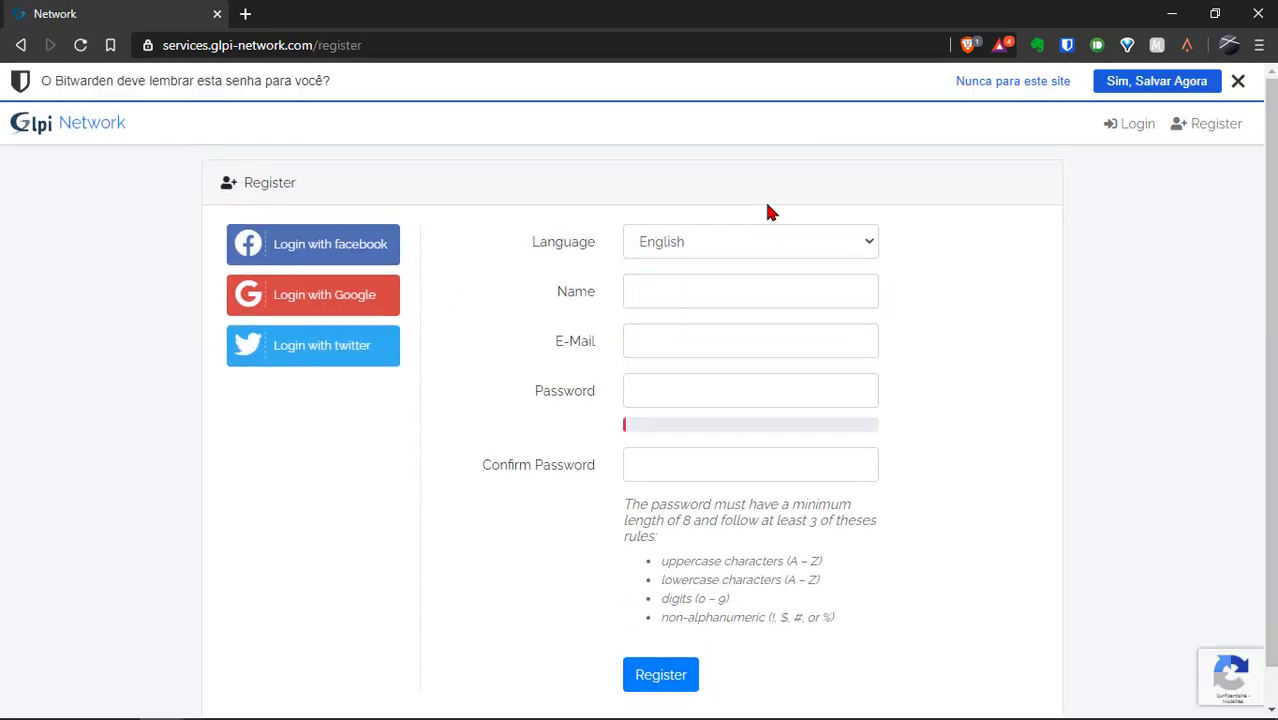
pyautogui.click(819, 244)
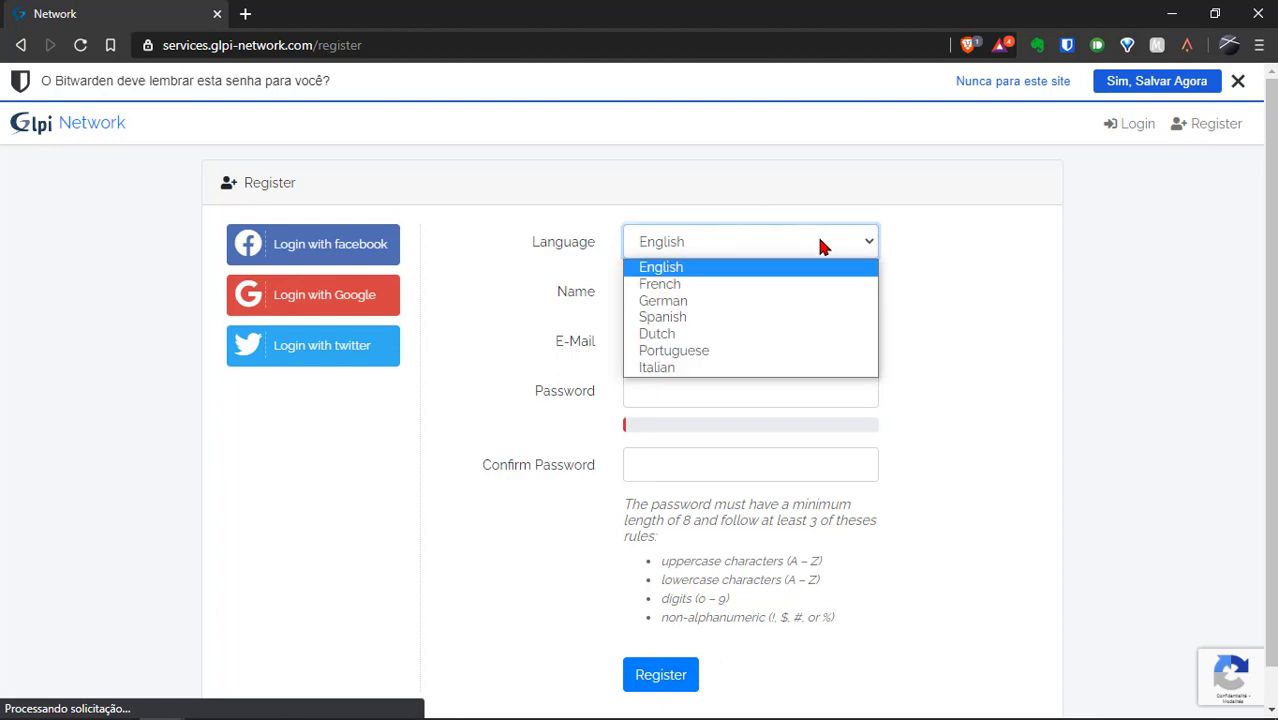
pyautogui.click(790, 354)
pyautogui.click(1005, 82)
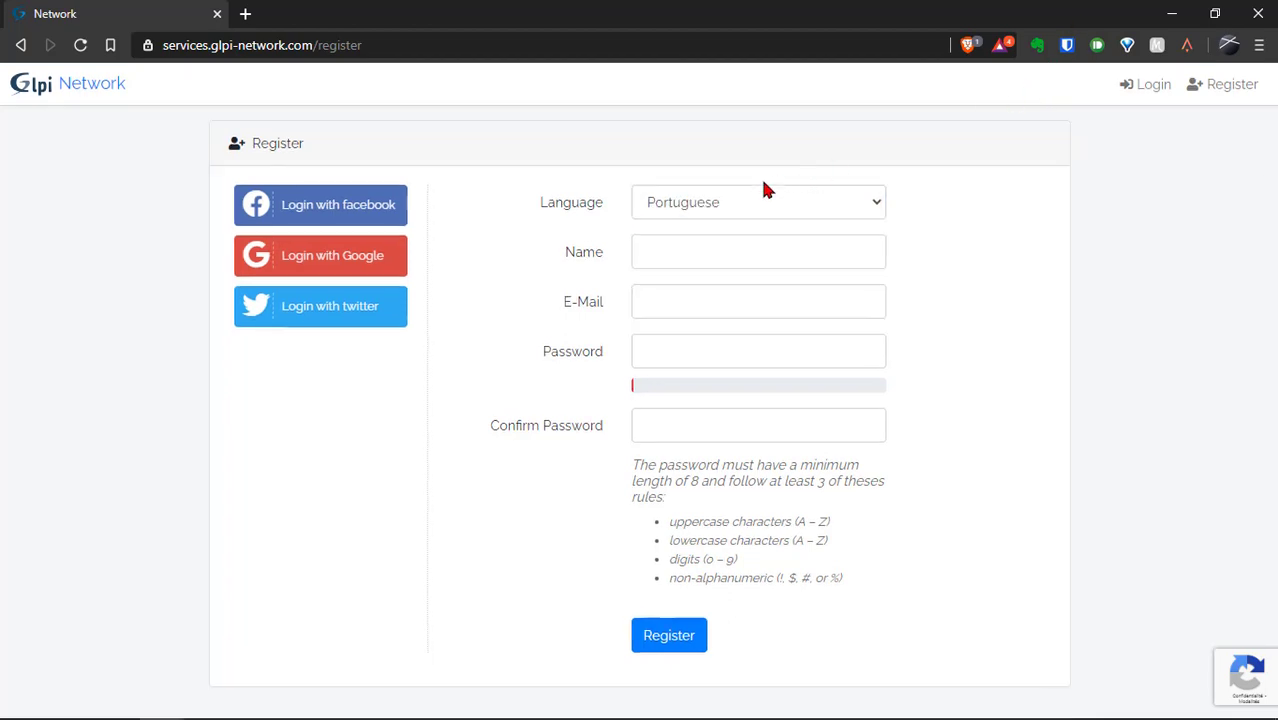
# Fill in the user's full name, e-mail address and account password.
pyautogui.click(684, 253)
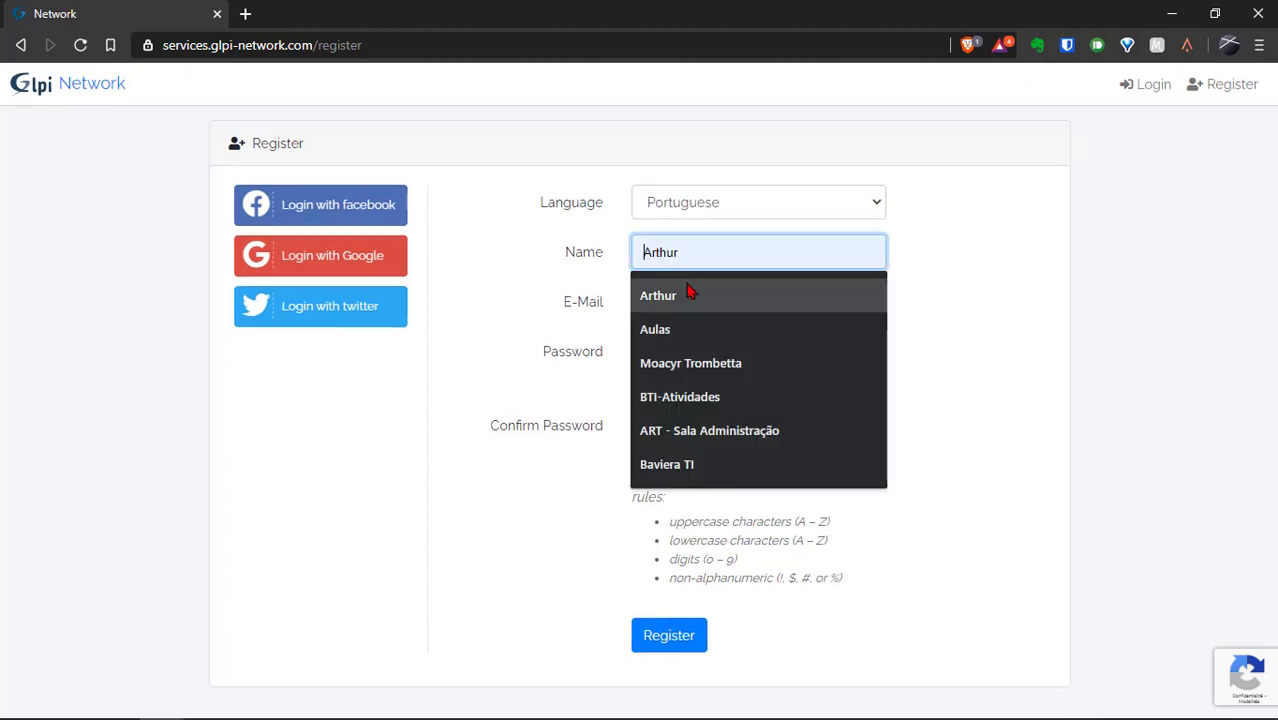
pyautogui.click(690, 292)
pyautogui.write('Schaefe')
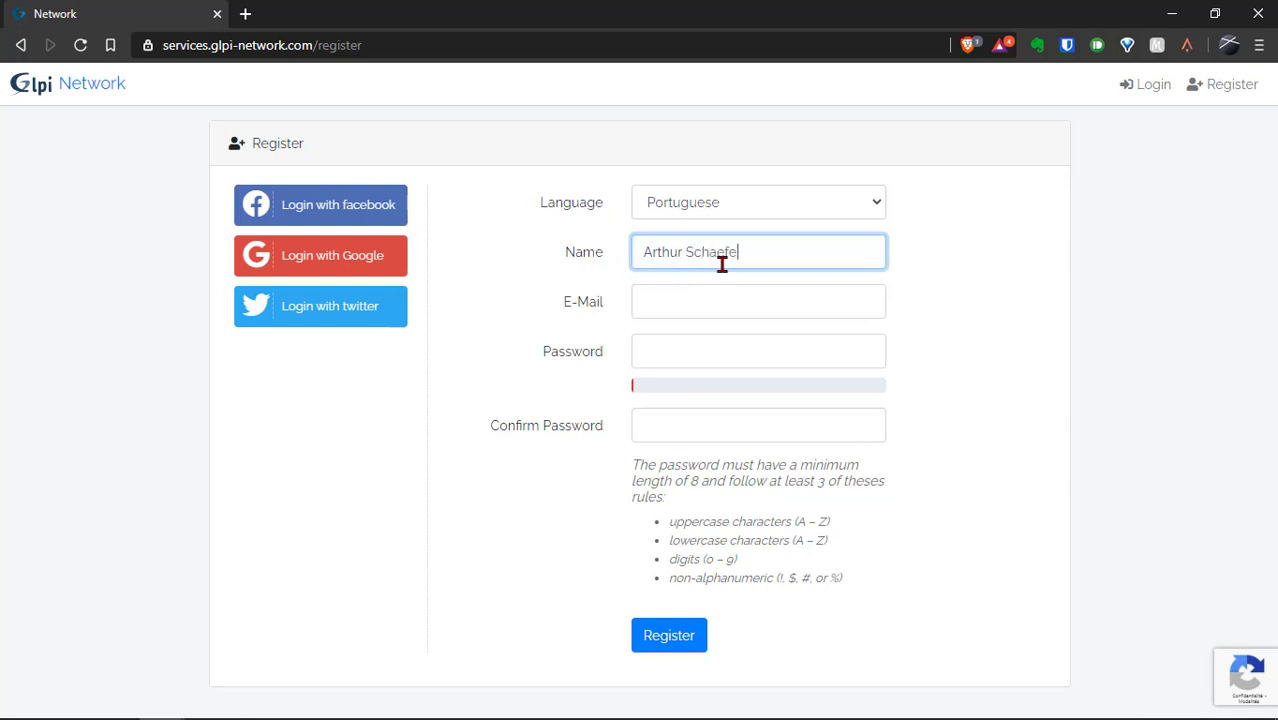
pyautogui.write('r')
pyautogui.press('Tab')
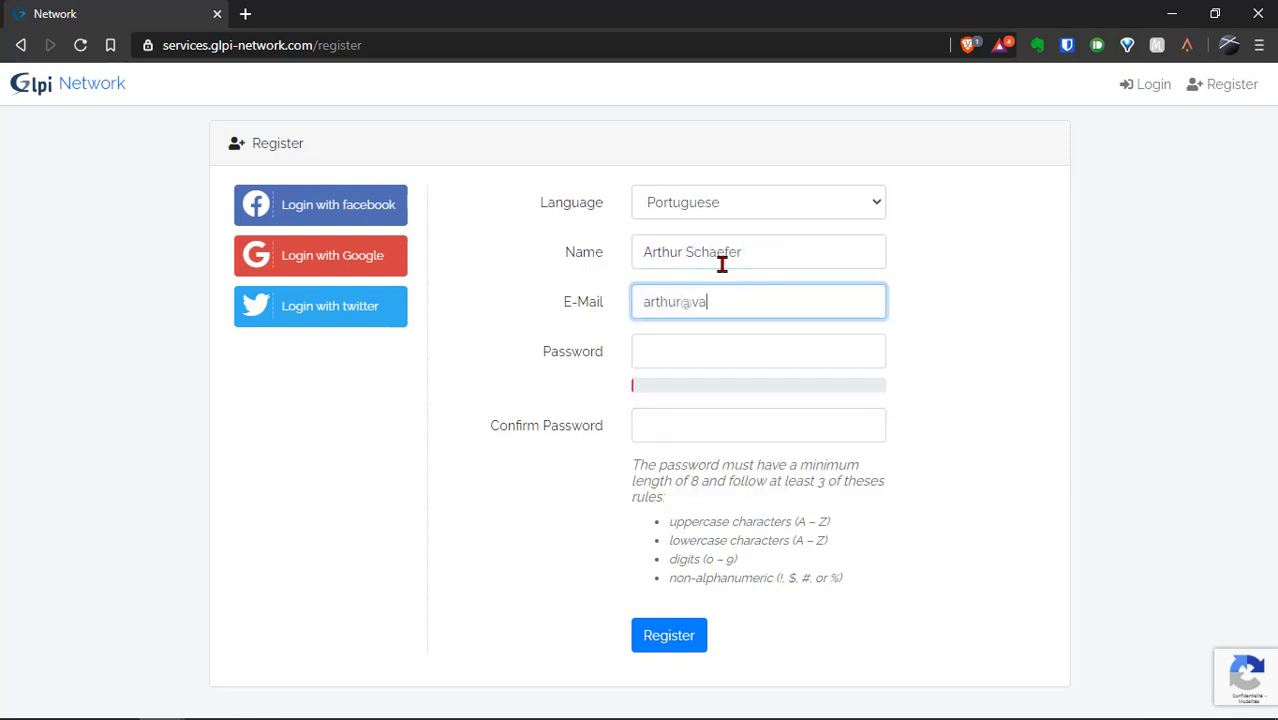
pyautogui.hotkey('shift', 'Left')
pyautogui.hotkey('shift', 'Left')
pyautogui.hotkey('shift', 'Left')
pyautogui.hotkey('shift', 'Left')
pyautogui.hotkey('shift', 'Left')
pyautogui.hotkey('shift', 'Left')
pyautogui.hotkey('shift', 'Left')
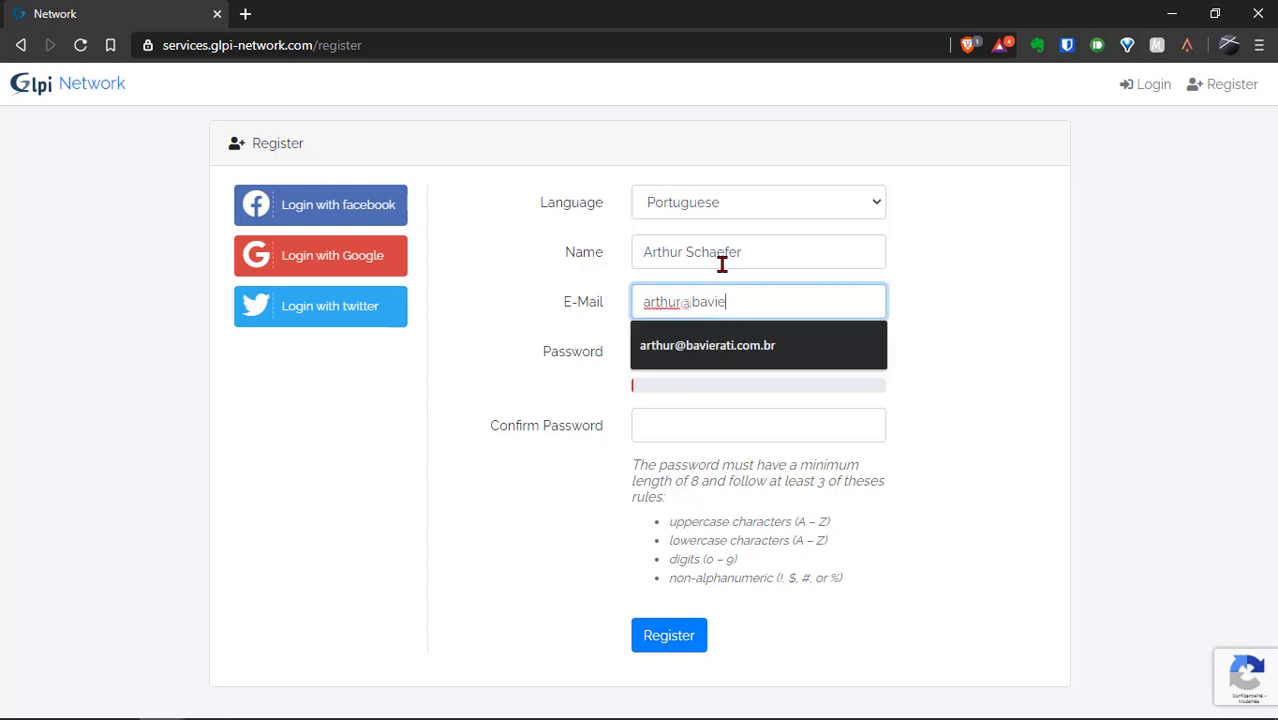
pyautogui.press('Down')
pyautogui.press('Tab')
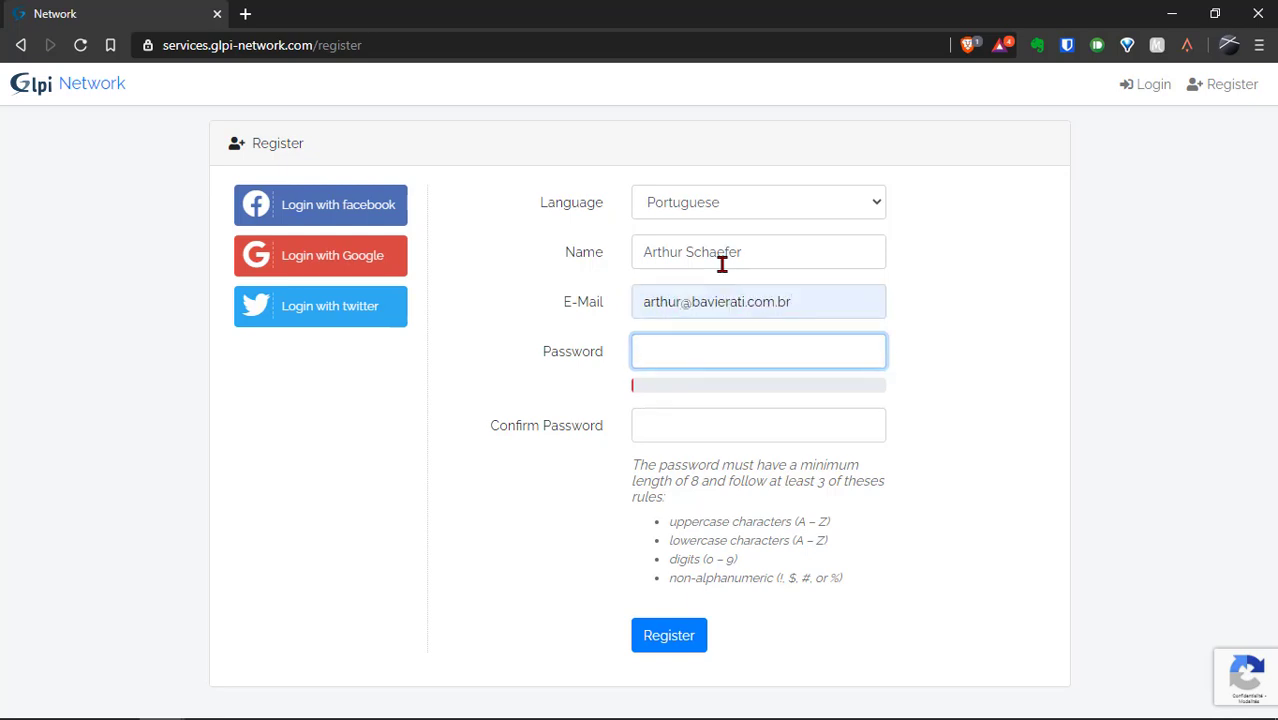
pyautogui.write('***')
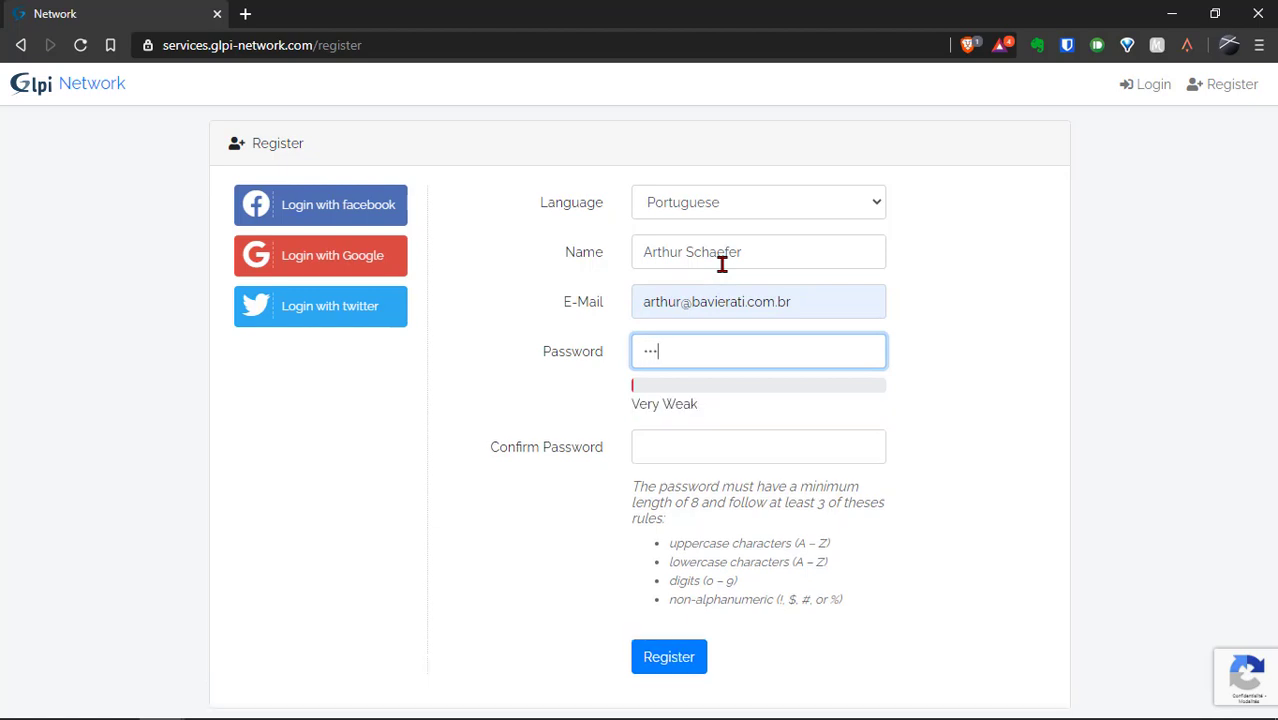
pyautogui.write('**')
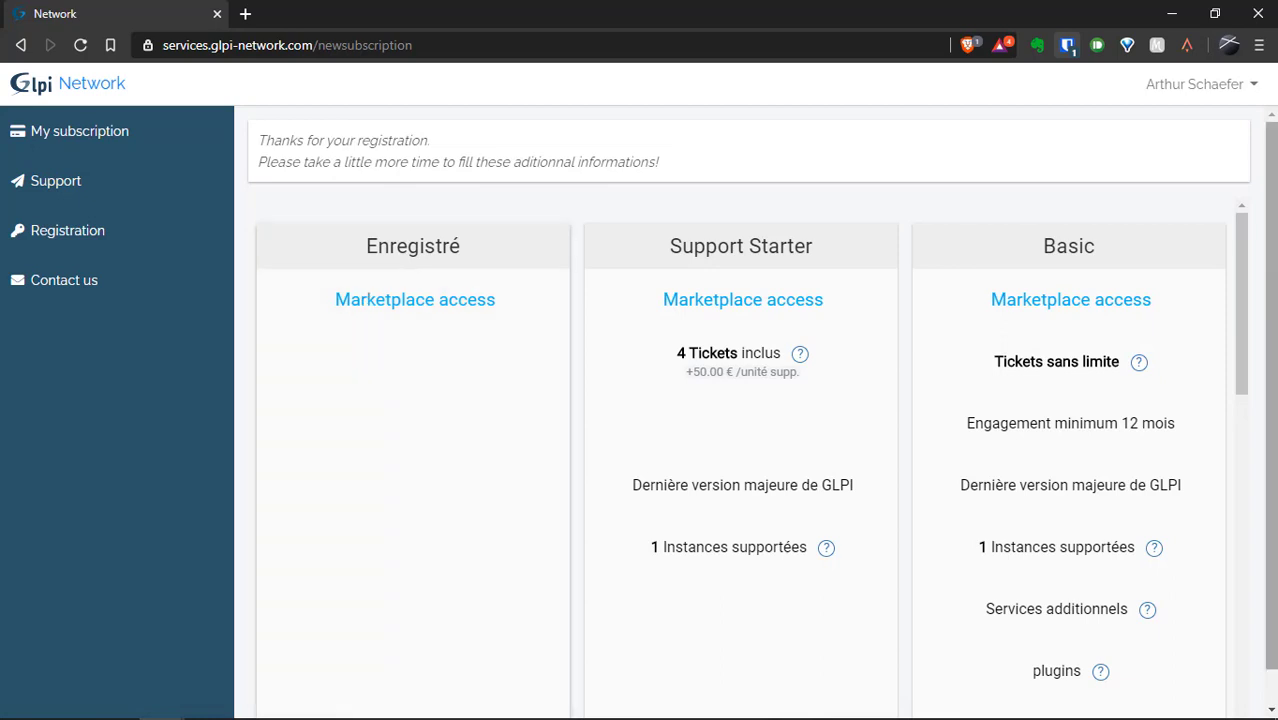
# Subscribe to the free Enregistré plan with Brazil as billing country and confirm it.
pyautogui.moveTo(1232, 294); pyautogui.dragTo(1240, 416)
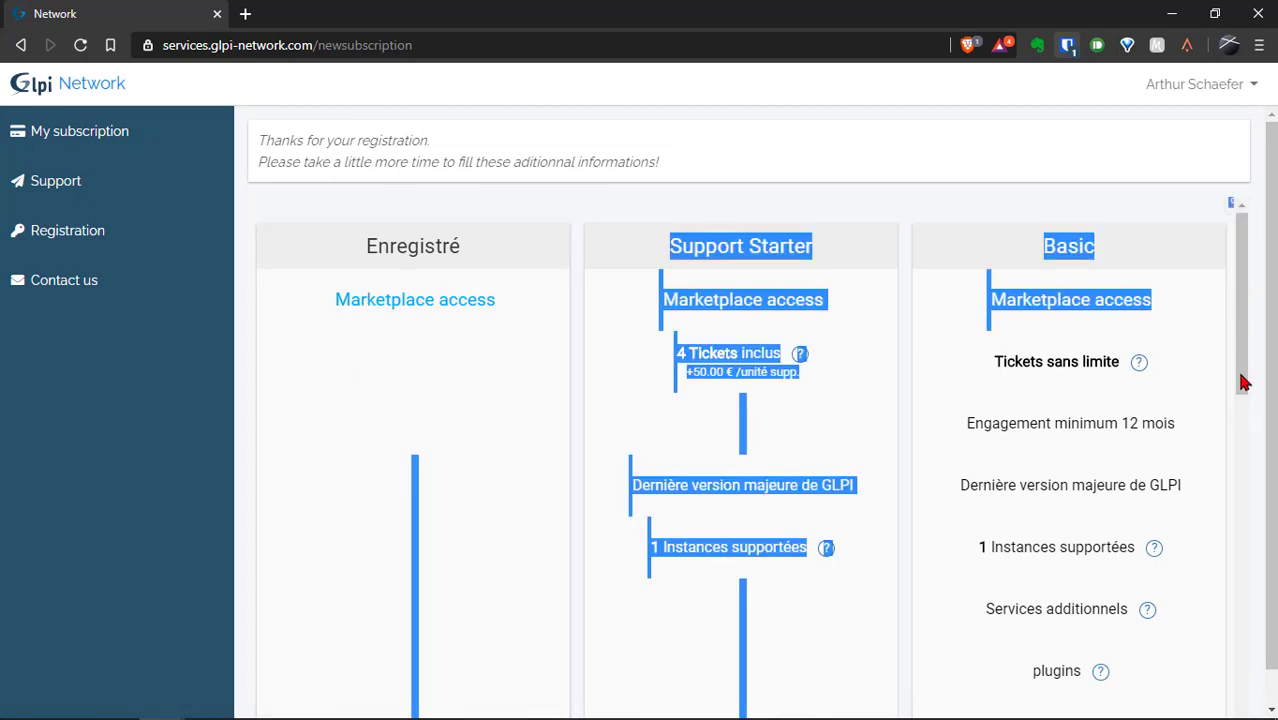
pyautogui.moveTo(1247, 345); pyautogui.dragTo(1253, 500)
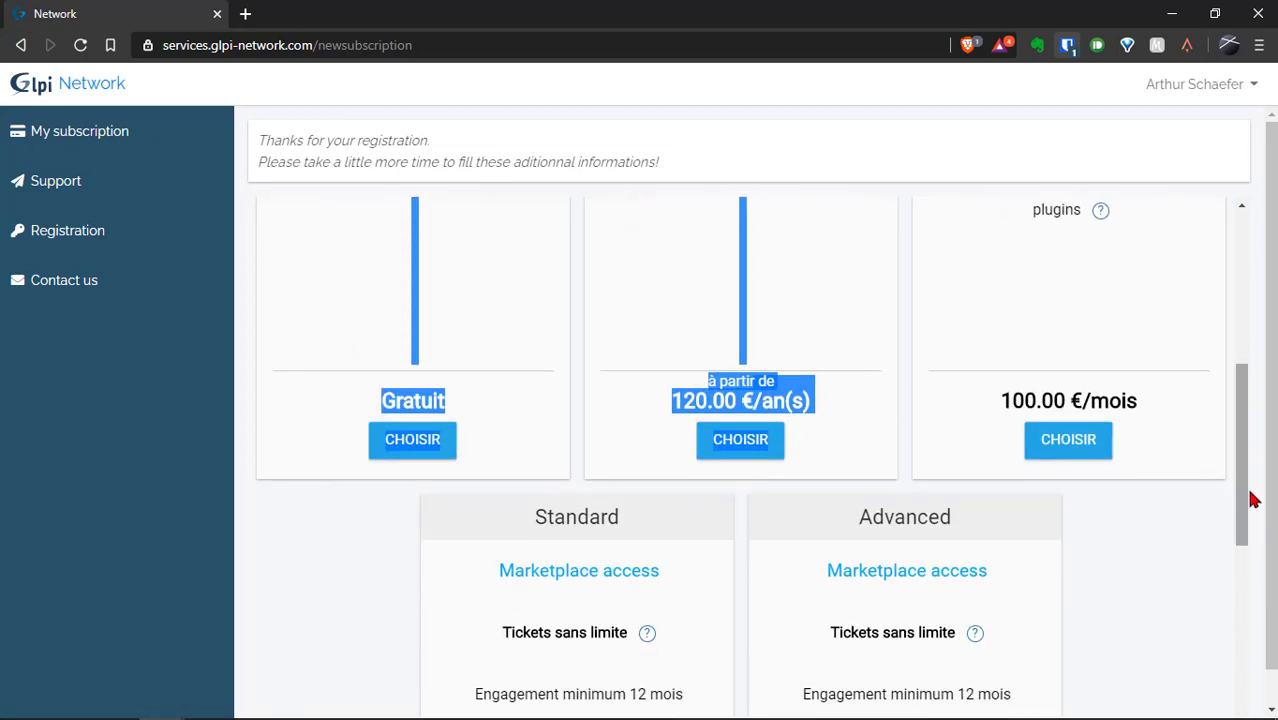
pyautogui.click(291, 496)
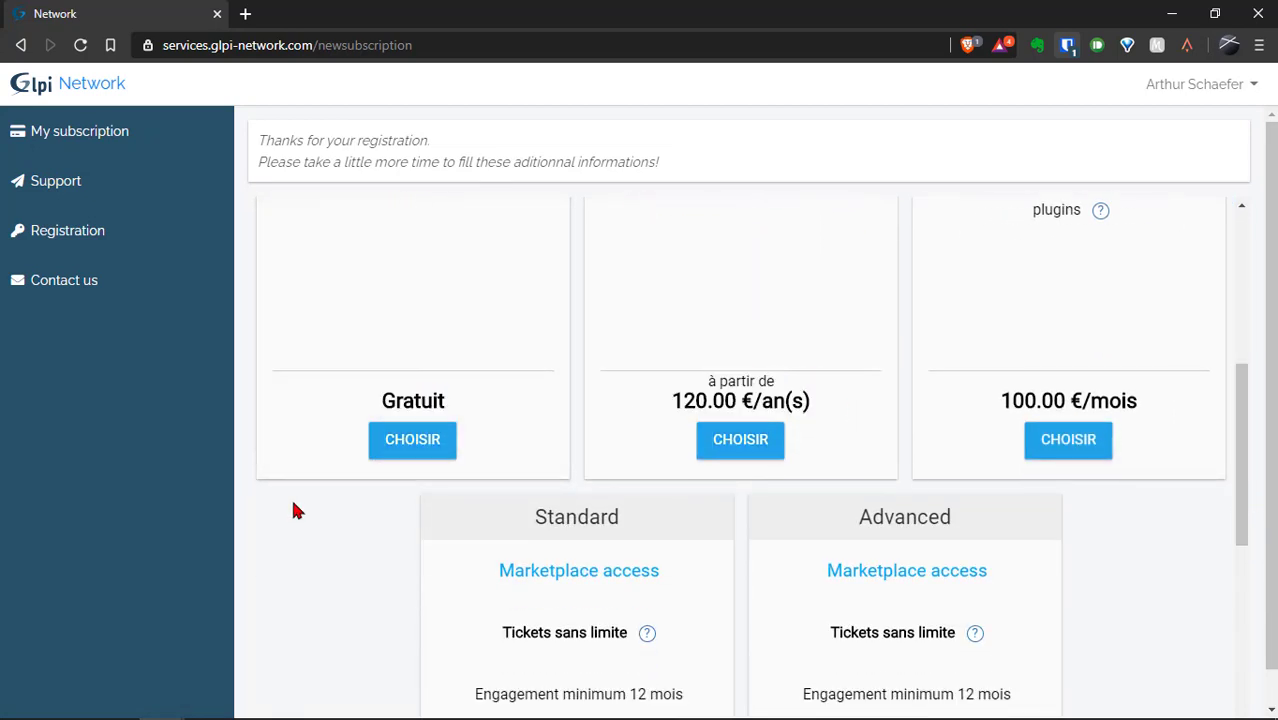
pyautogui.click(412, 445)
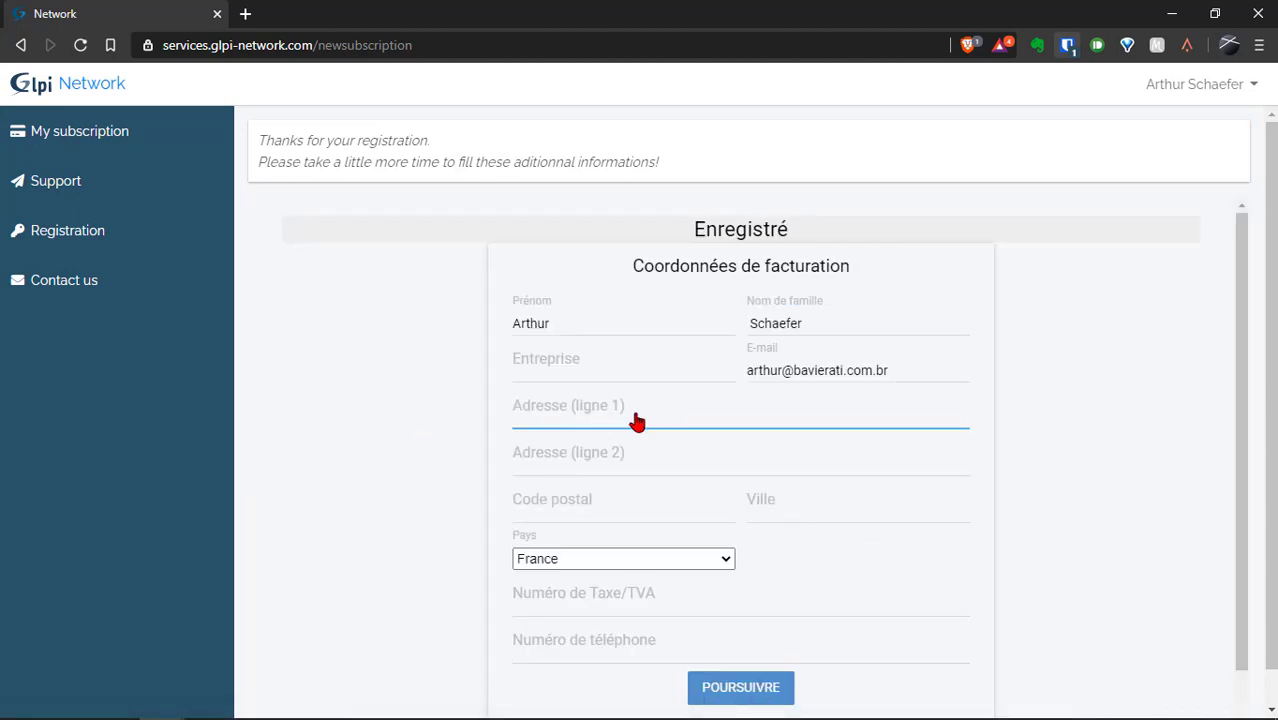
pyautogui.scroll(-2, 1242, 450)
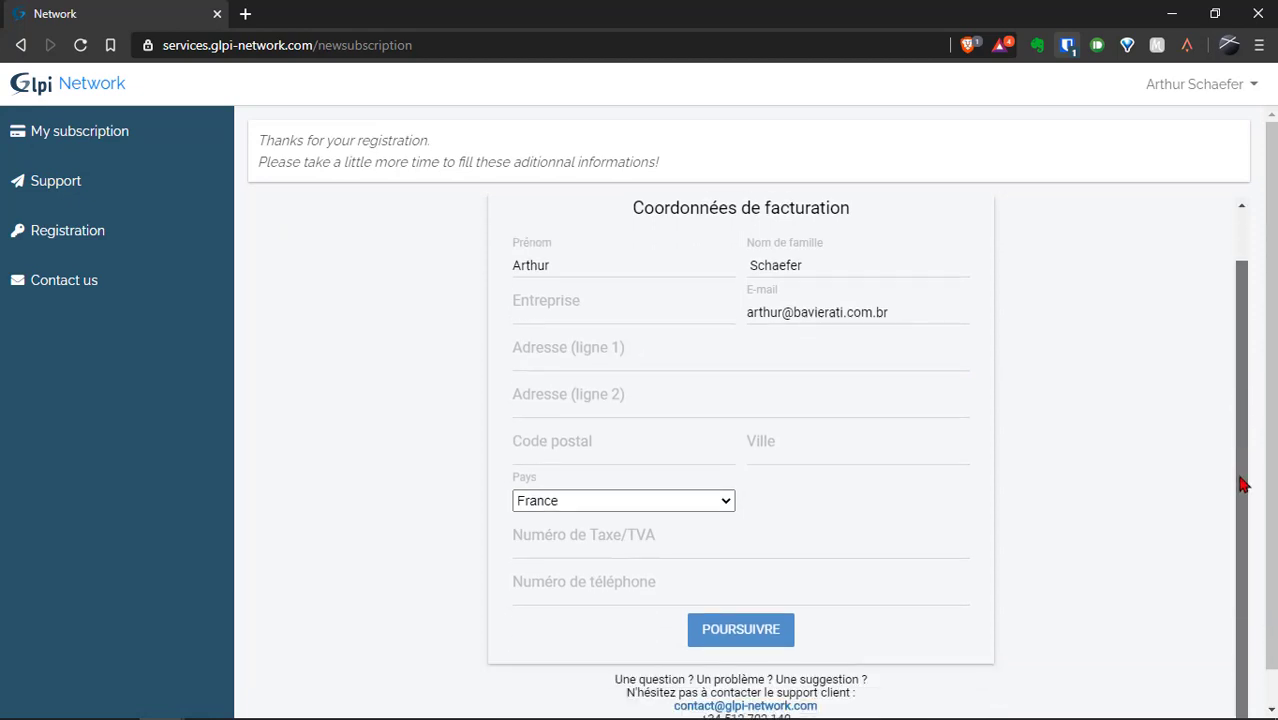
pyautogui.click(668, 483)
pyautogui.write('br')
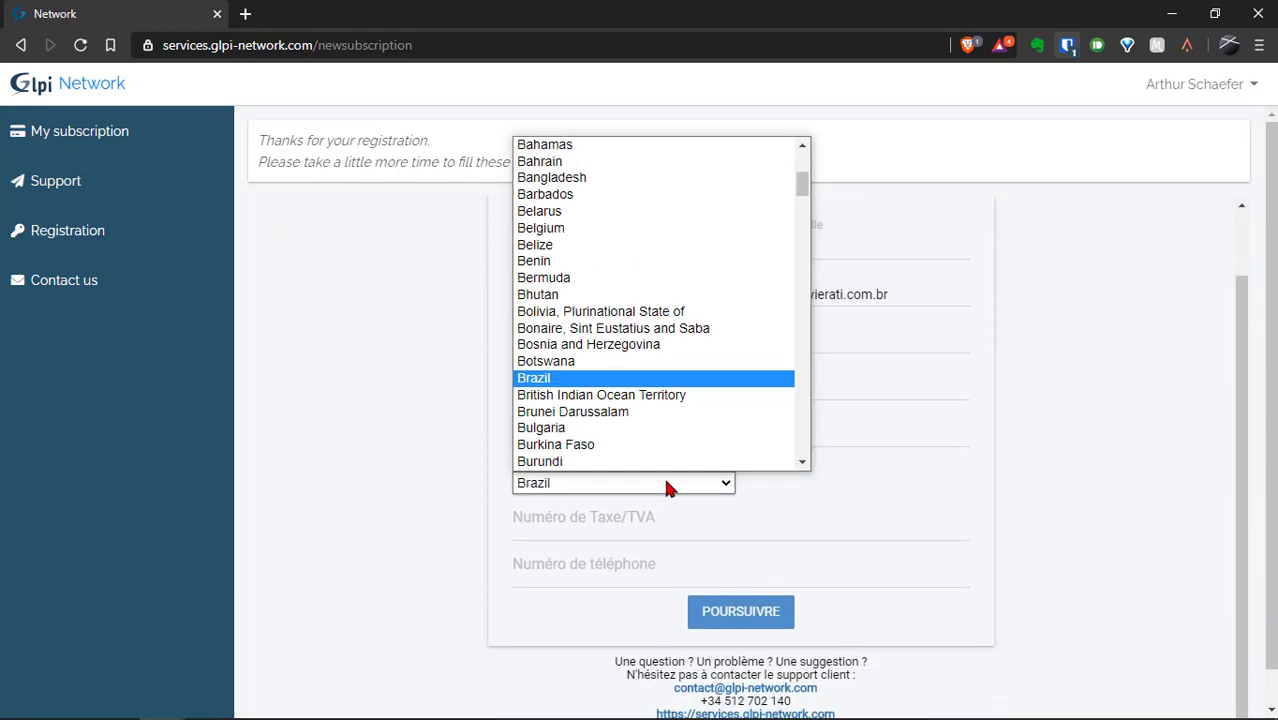
pyautogui.click(563, 388)
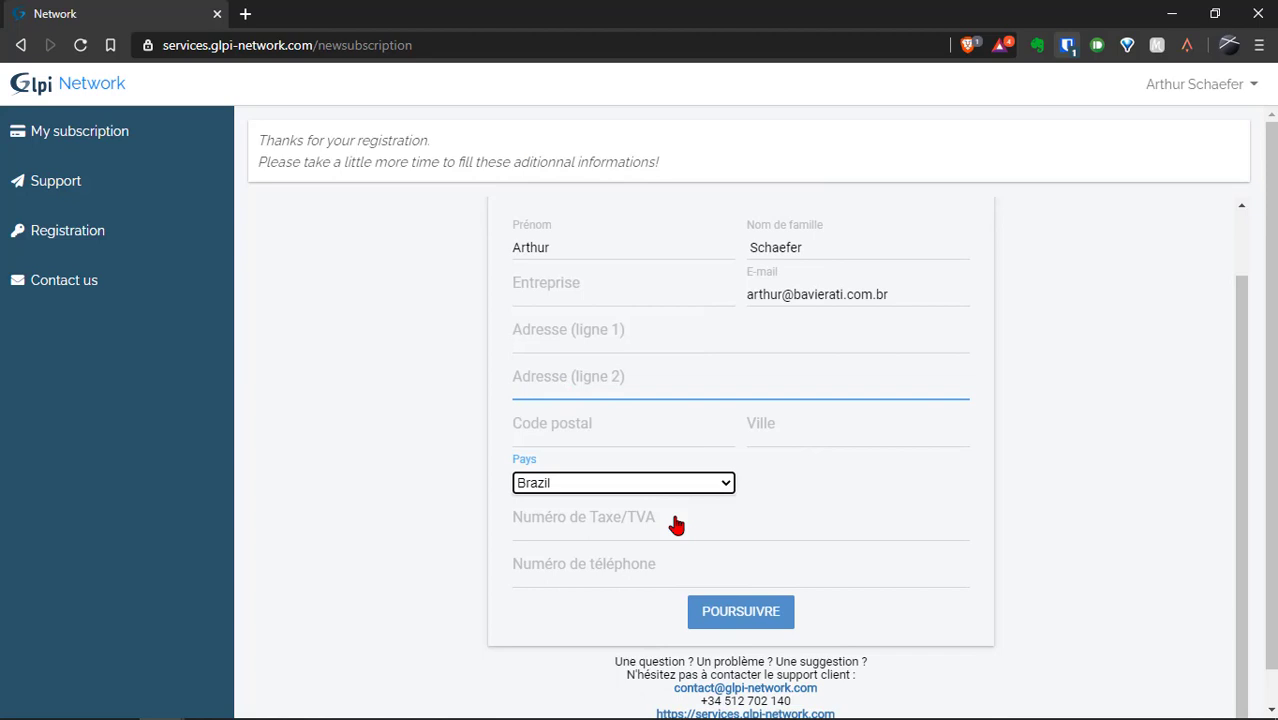
pyautogui.click(748, 614)
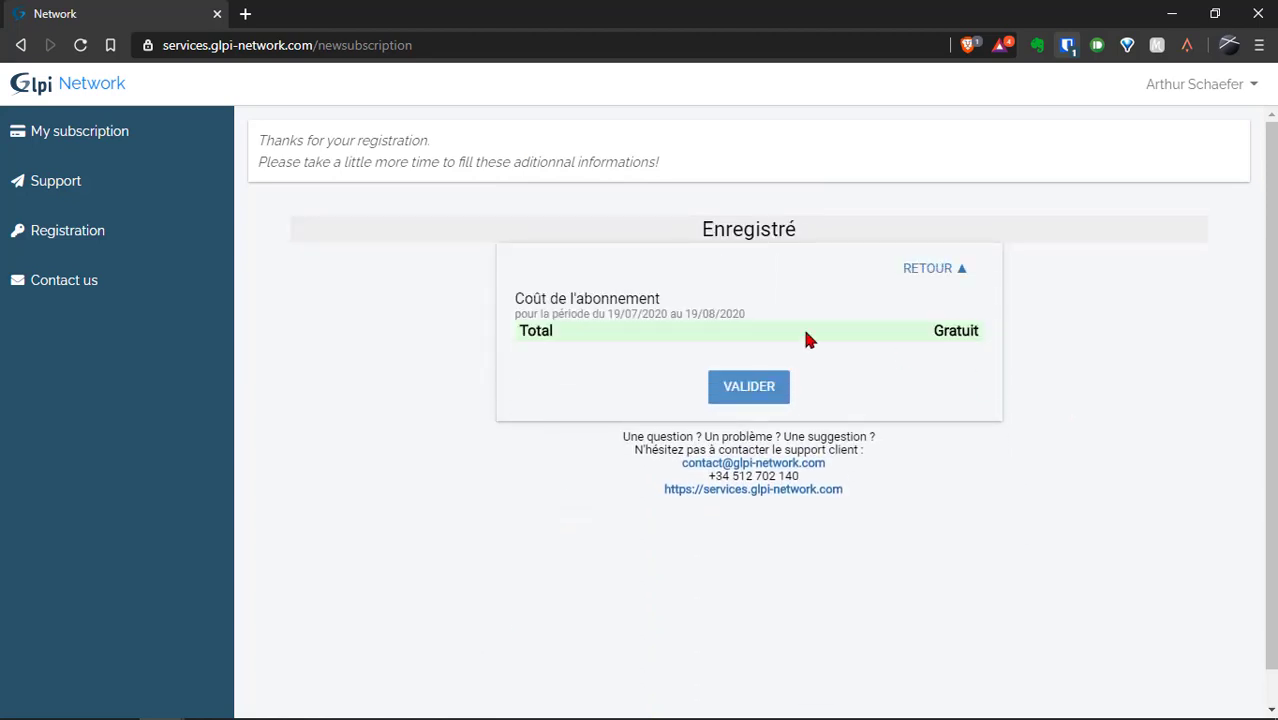
pyautogui.click(749, 387)
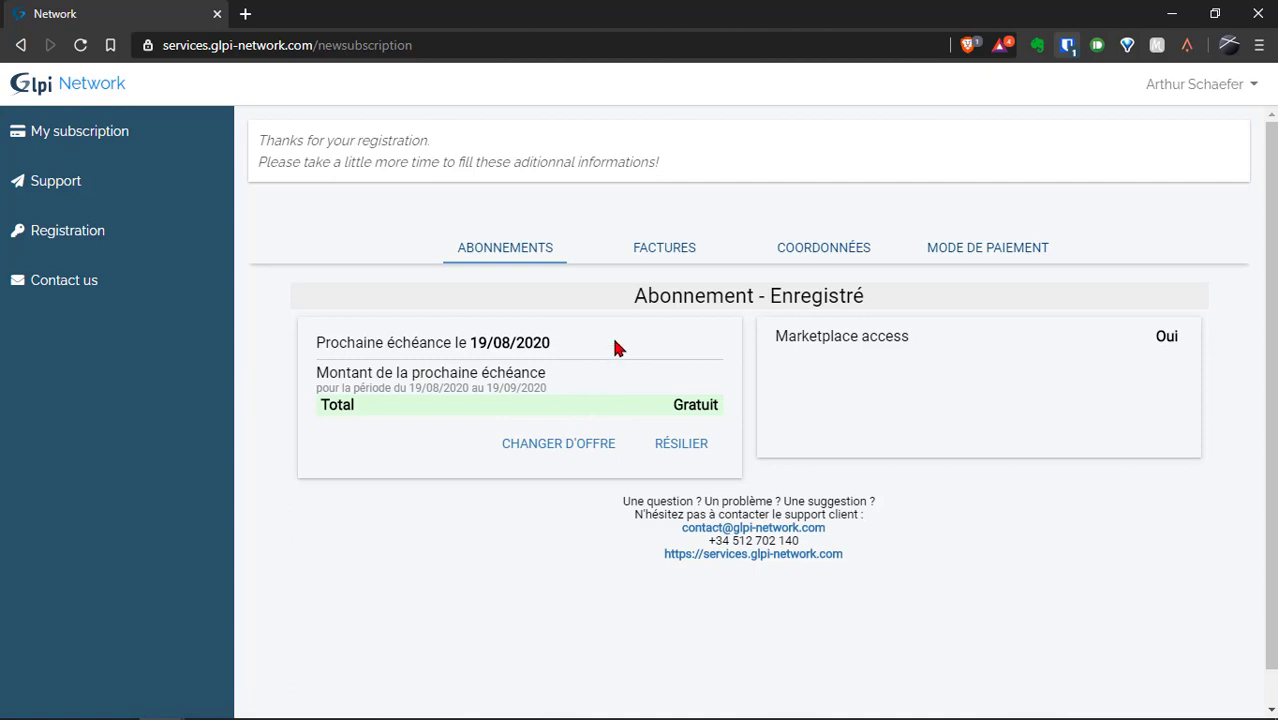
# Copy the registration key from the Registration page and switch back to GLPI.
pyautogui.click(65, 230)
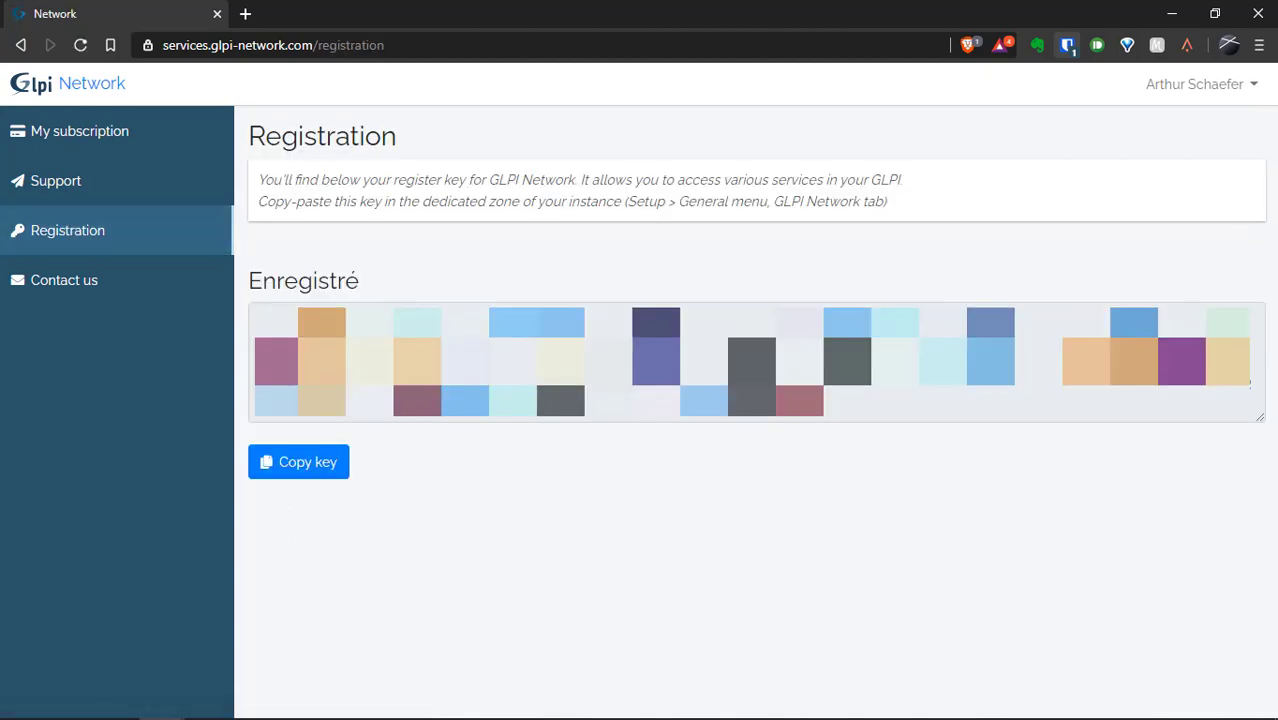
pyautogui.tripleClick(1250, 382)
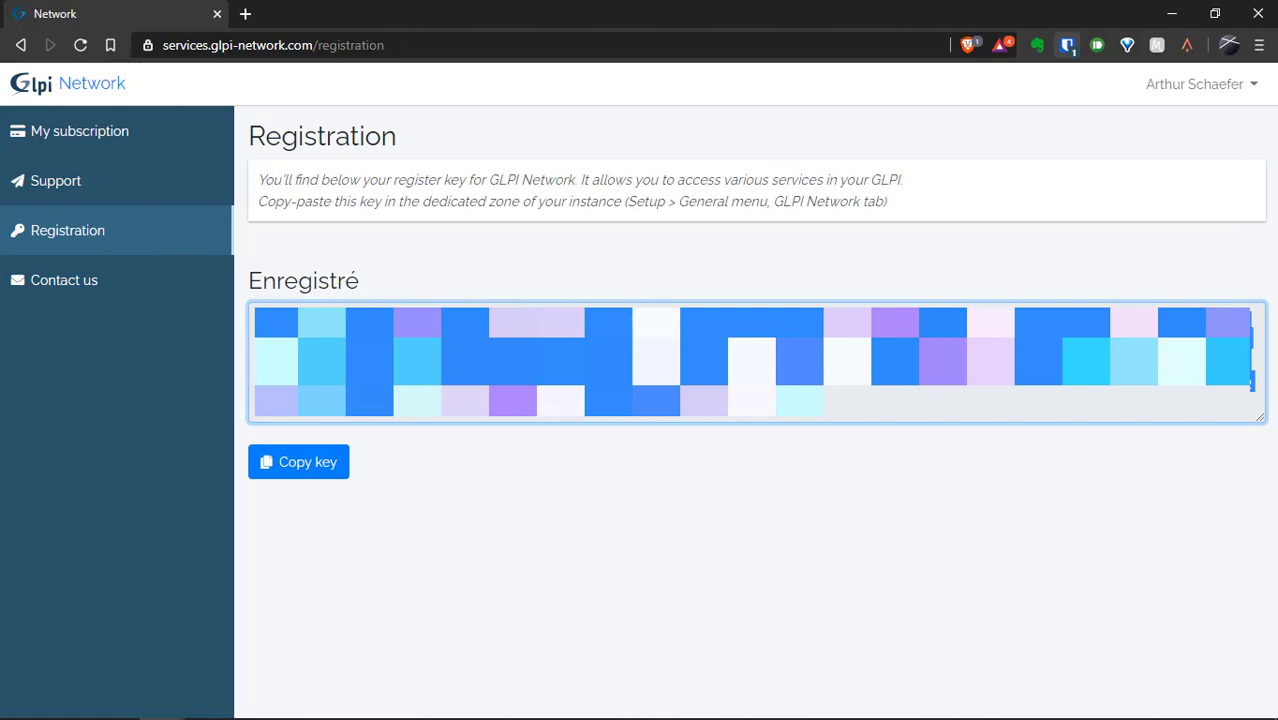
pyautogui.hotkey('ctrl', 'c')
pyautogui.hotkey('alt', 'Tab')
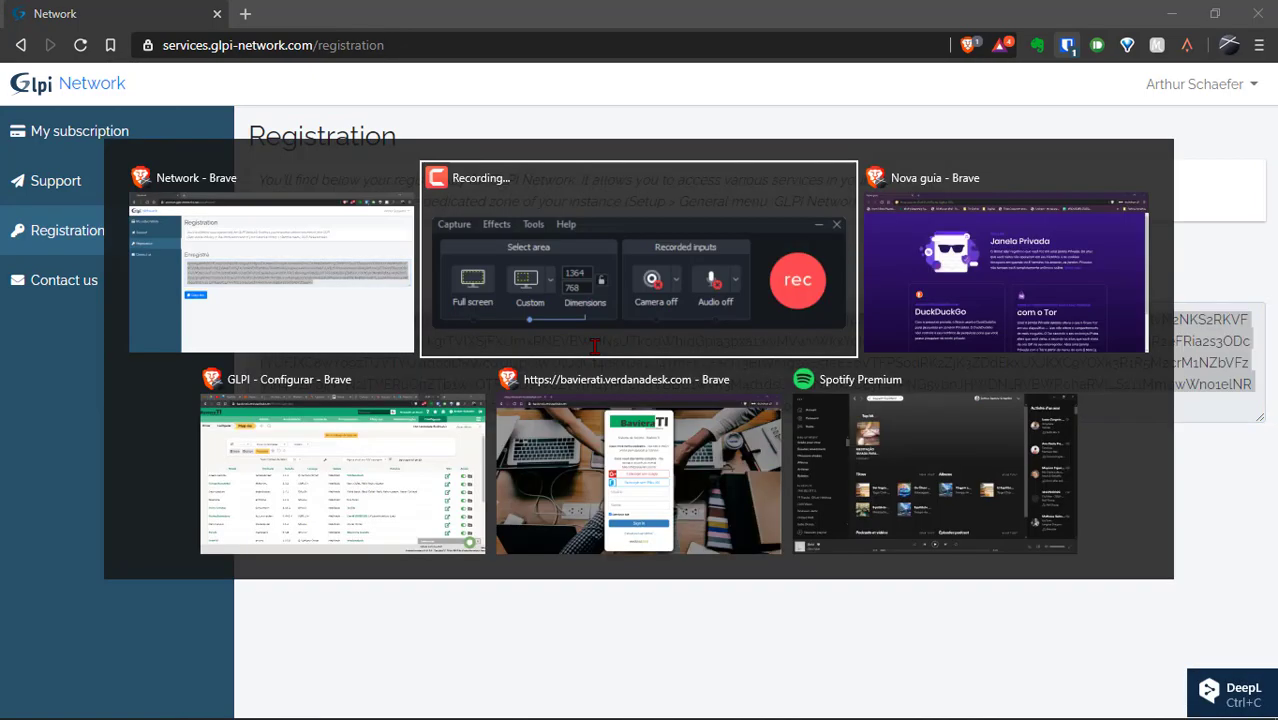
pyautogui.hotkey('alt', 'Tab')
pyautogui.hotkey('alt', 'shift', 'Tab')
pyautogui.hotkey('alt', 'shift', 'Tab')
pyautogui.press('Down')
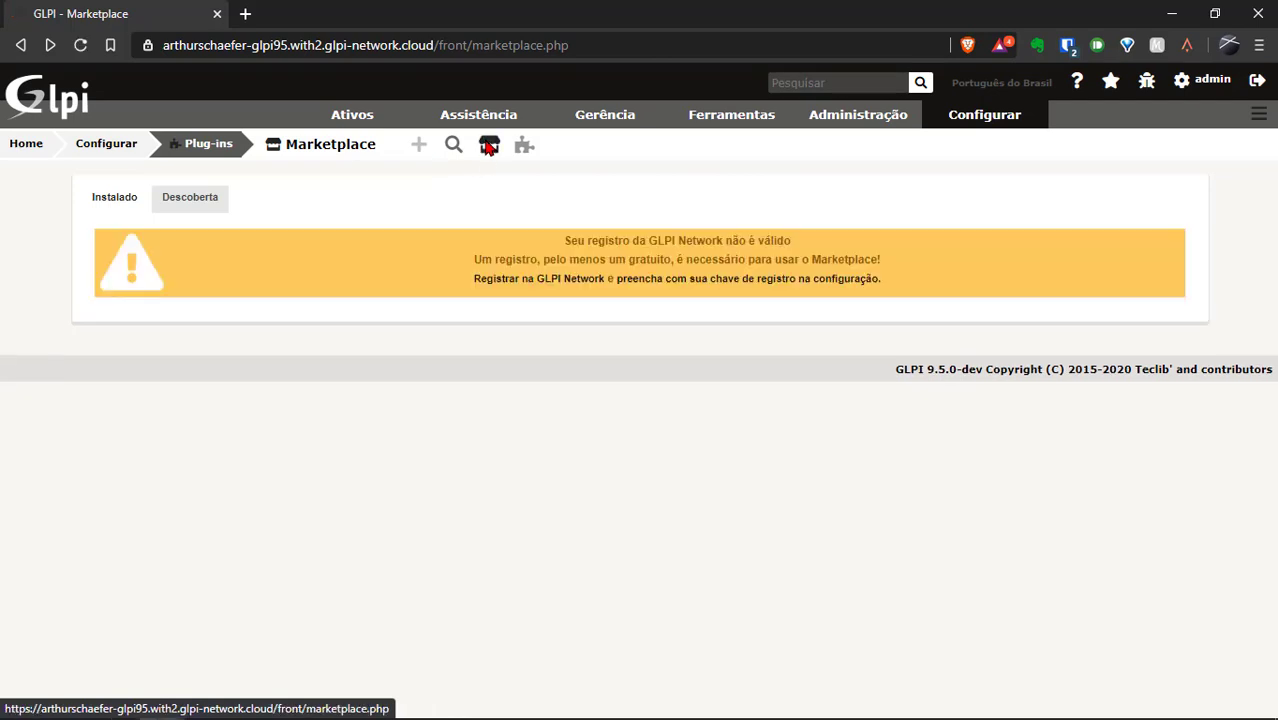
# Paste the copied key into Chave de registro and save it.
pyautogui.click(731, 286)
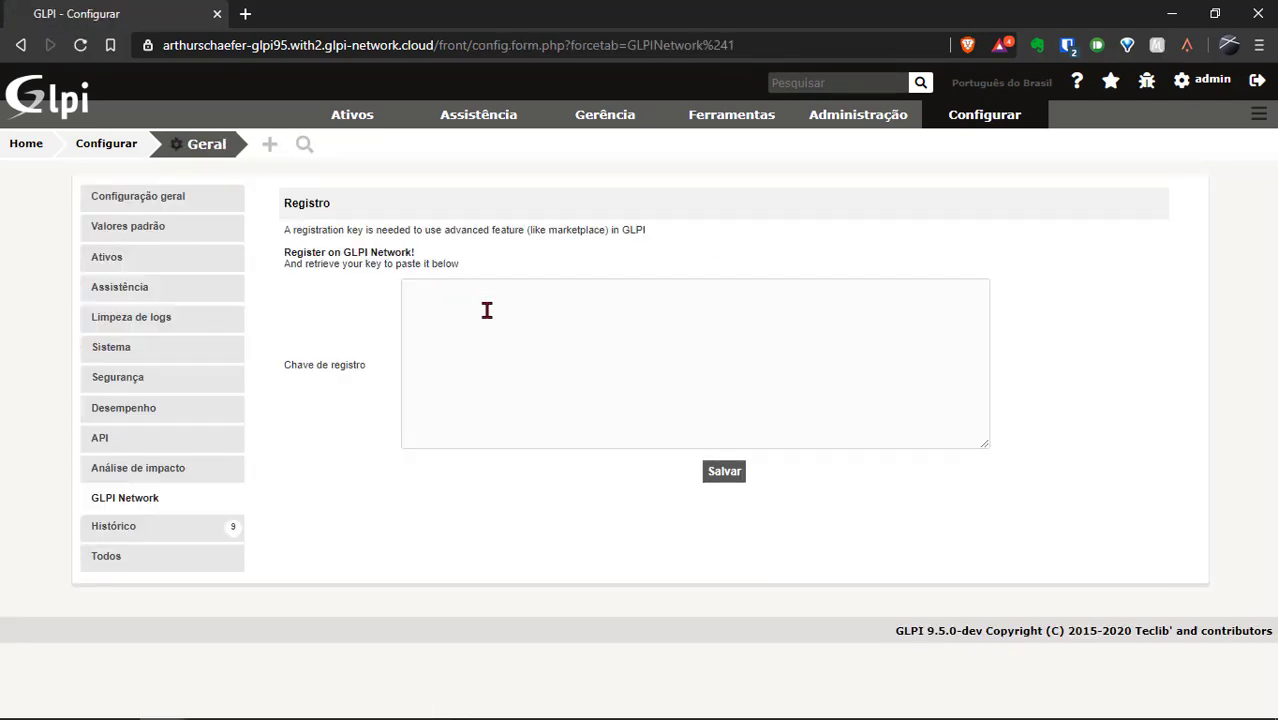
pyautogui.click(487, 310)
pyautogui.hotkey('ctrl', 'v')
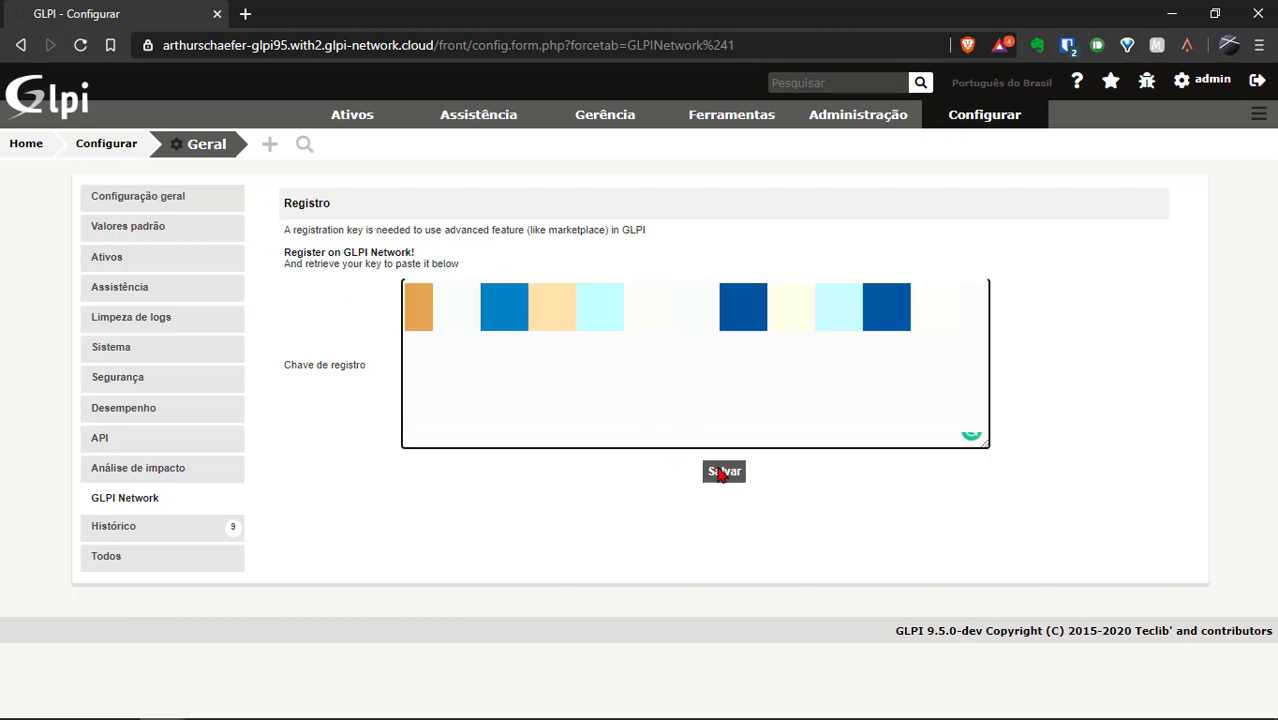
pyautogui.click(722, 474)
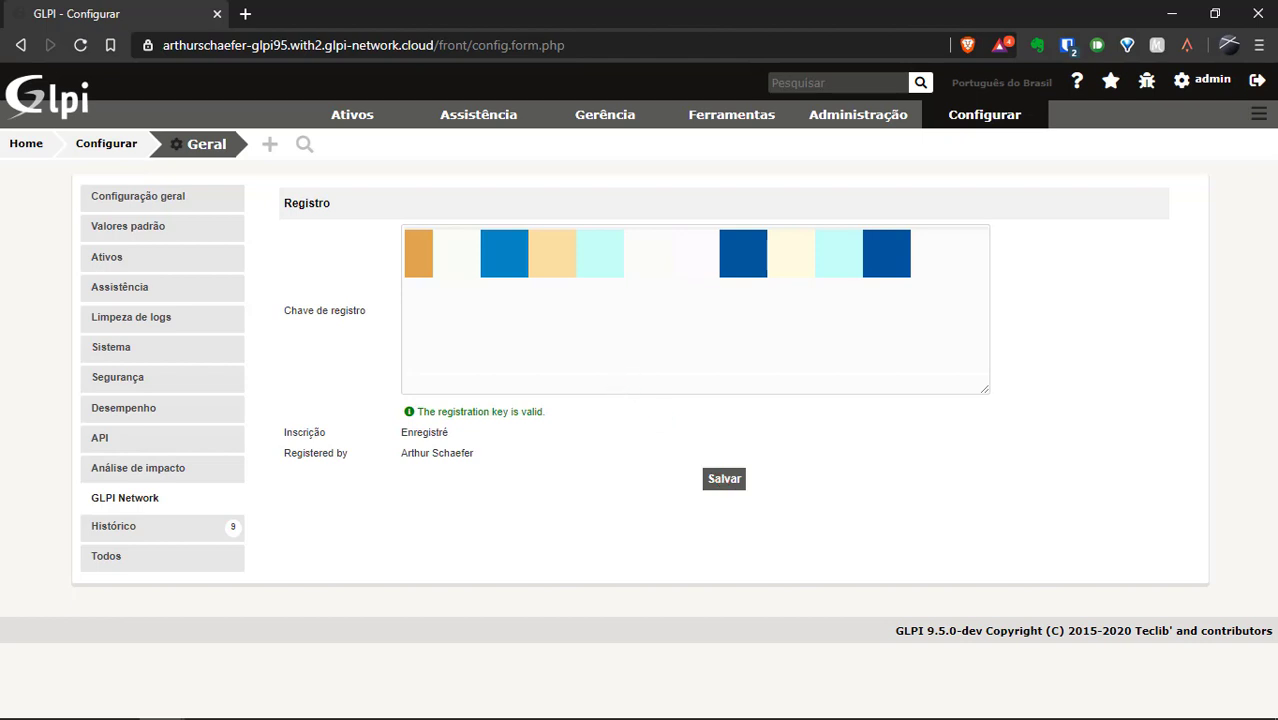
pyautogui.moveTo(417, 411); pyautogui.dragTo(516, 466)
# Go to Configurar > Plug-ins to reach the plugins list.
pyautogui.moveTo(975, 114)
pyautogui.click(960, 254)
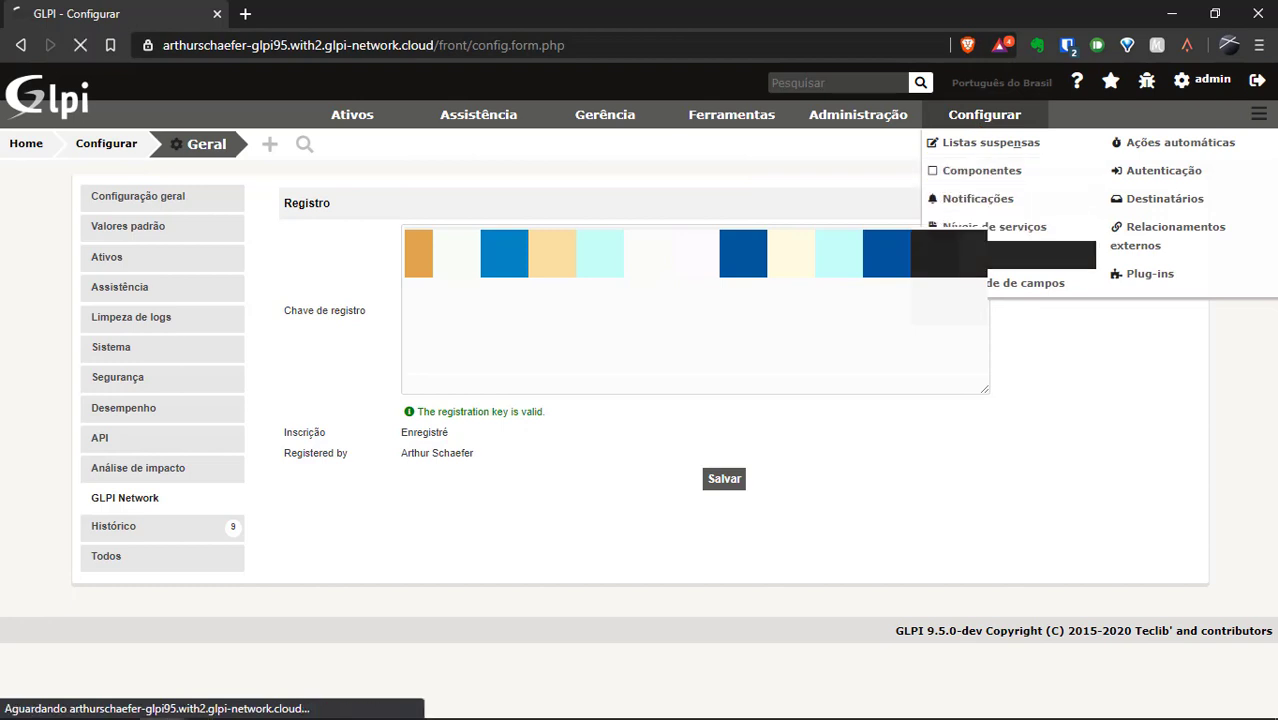
pyautogui.moveTo(920, 120)
pyautogui.moveTo(985, 114)
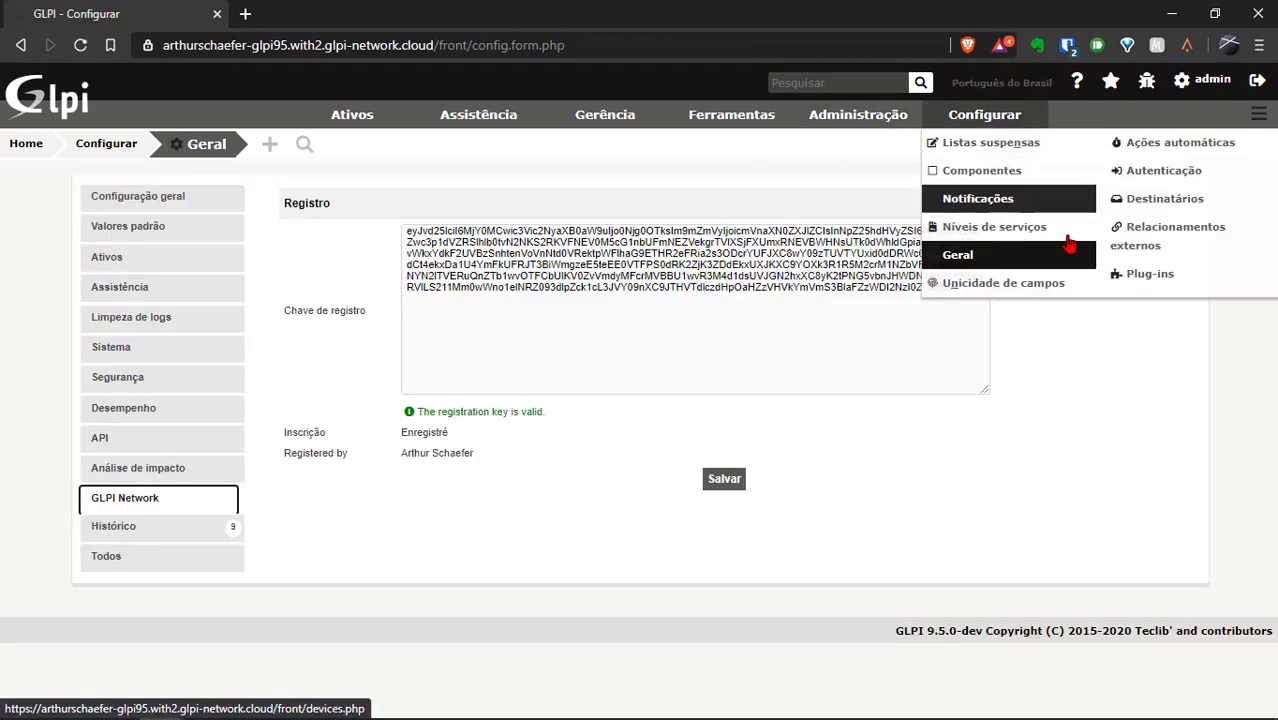
pyautogui.click(1150, 274)
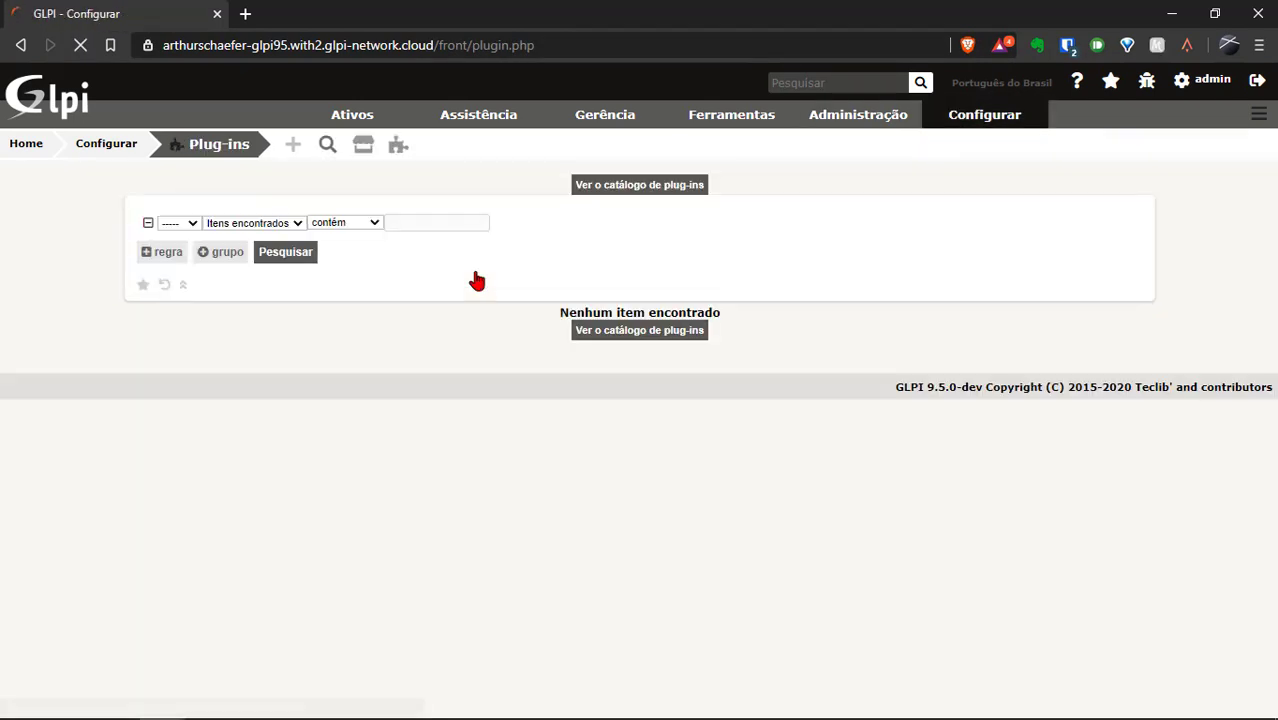
# Reopen the Marketplace, now free of the registration warning, and focus the plugin filter box.
pyautogui.click(362, 147)
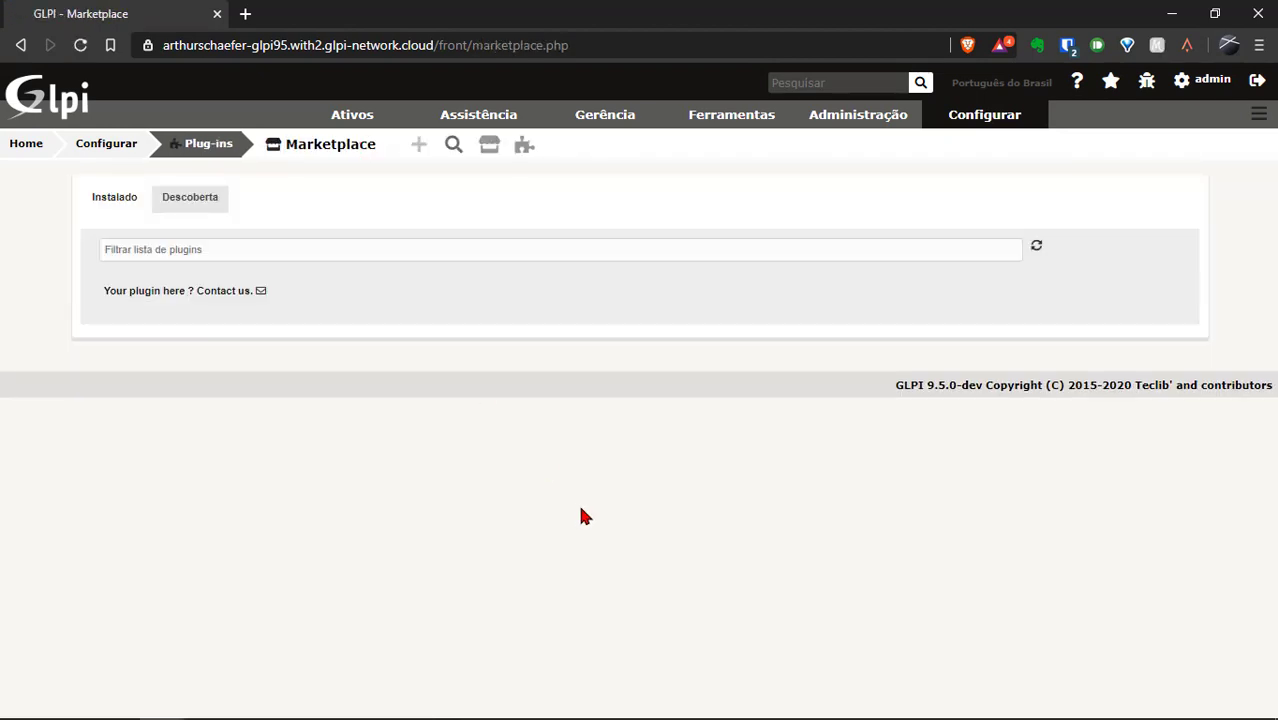
pyautogui.click(340, 248)
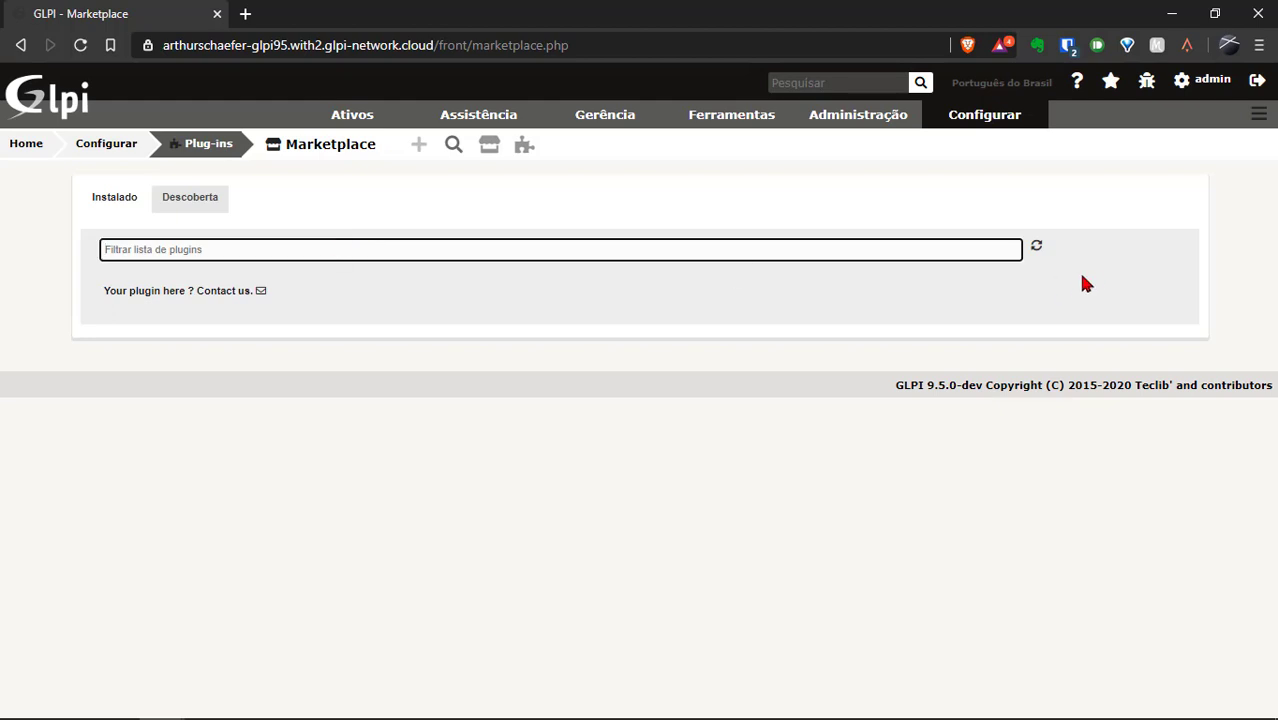
# Show the Descoberta catalogue and download the Barcode plugin.
pyautogui.click(196, 214)
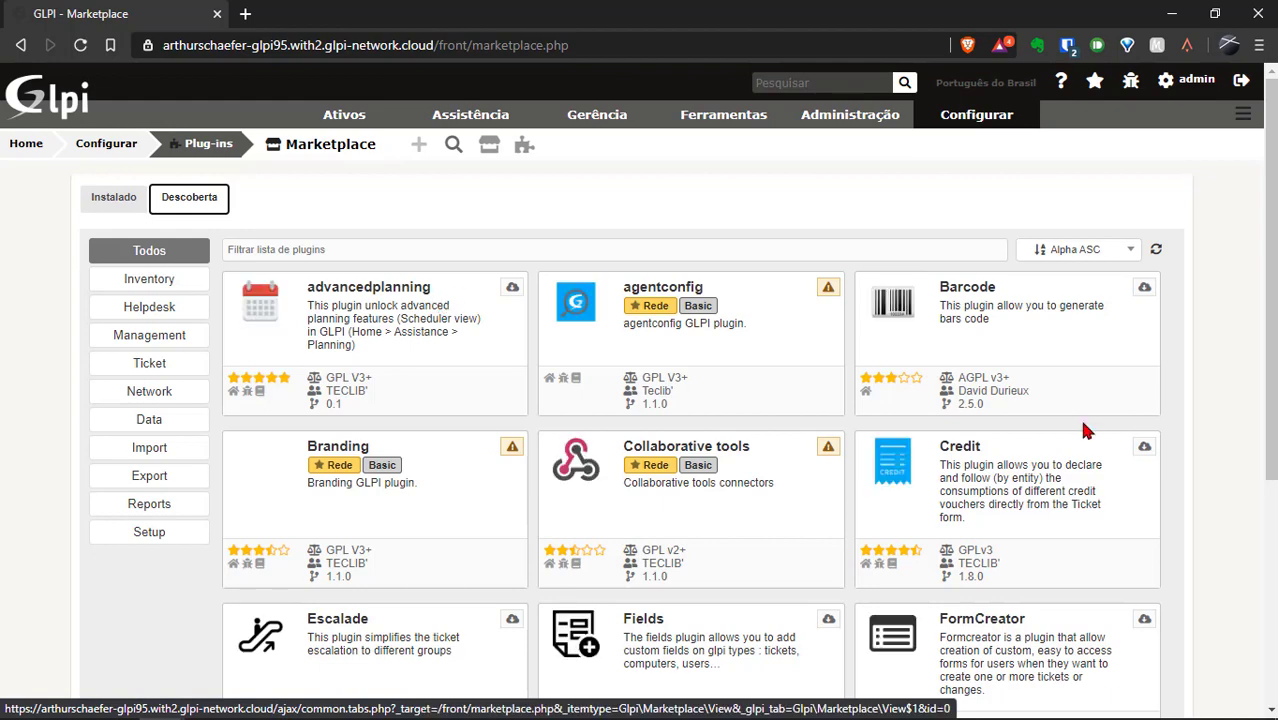
pyautogui.moveTo(1268, 278); pyautogui.dragTo(1268, 330)
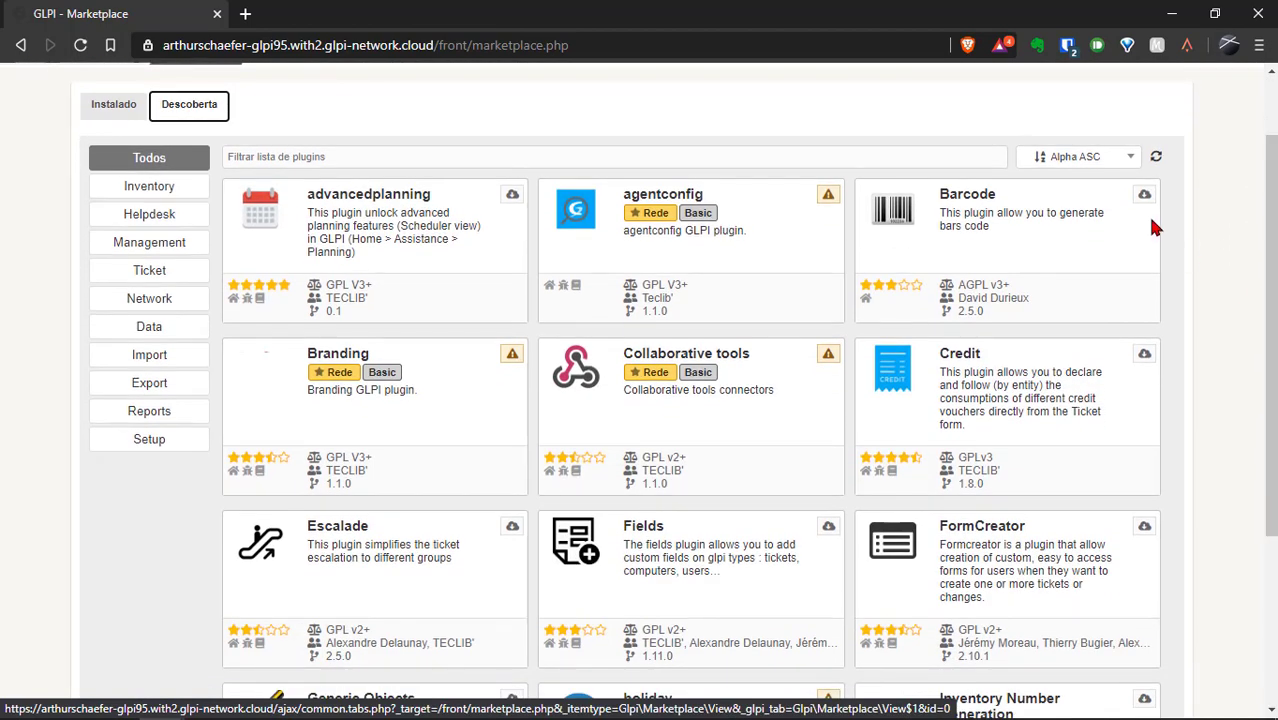
pyautogui.click(1144, 200)
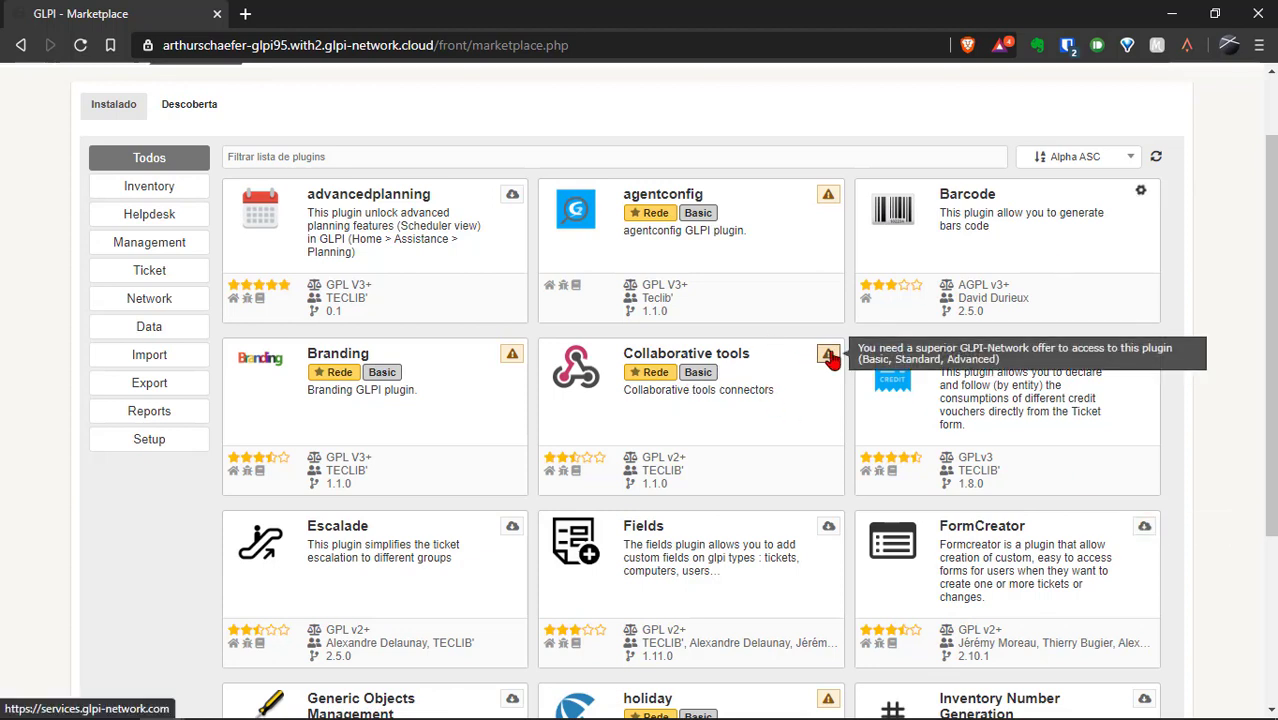
pyautogui.moveTo(828, 356)
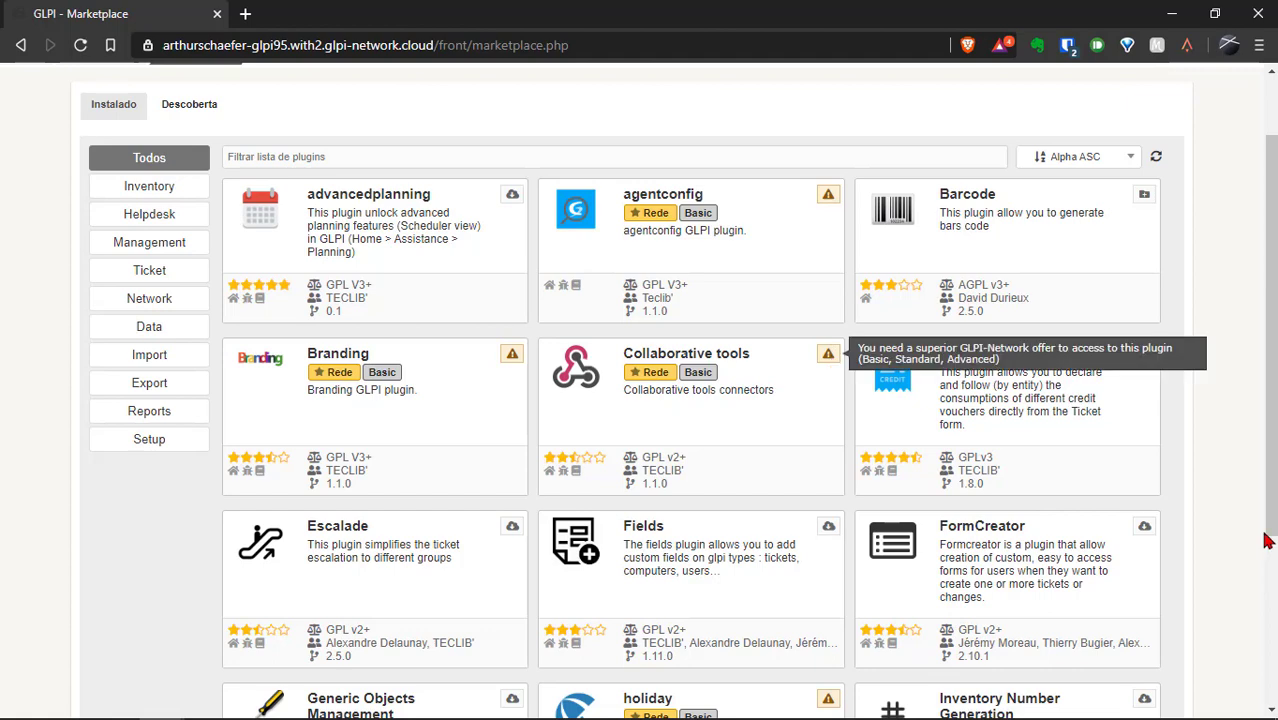
pyautogui.scroll(-1, 828, 354)
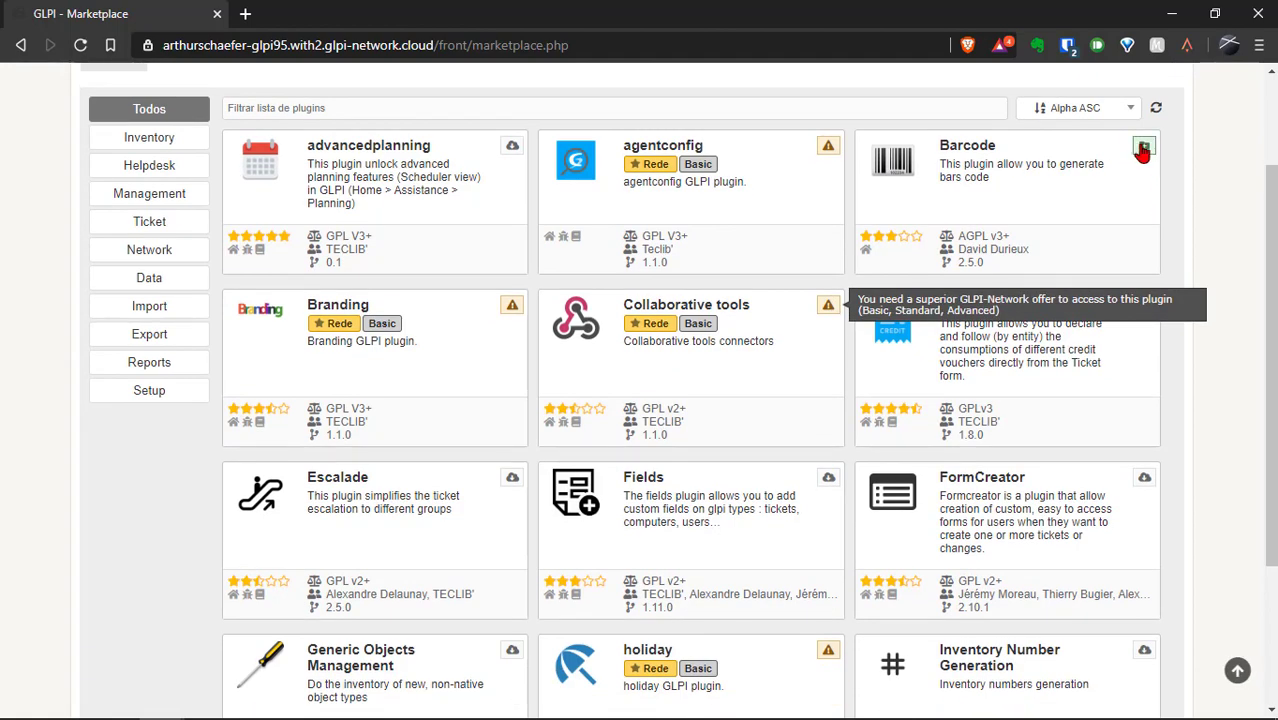
# Install Barcode, download, install and enable FormCreator, and download Escalade.
pyautogui.click(1144, 147)
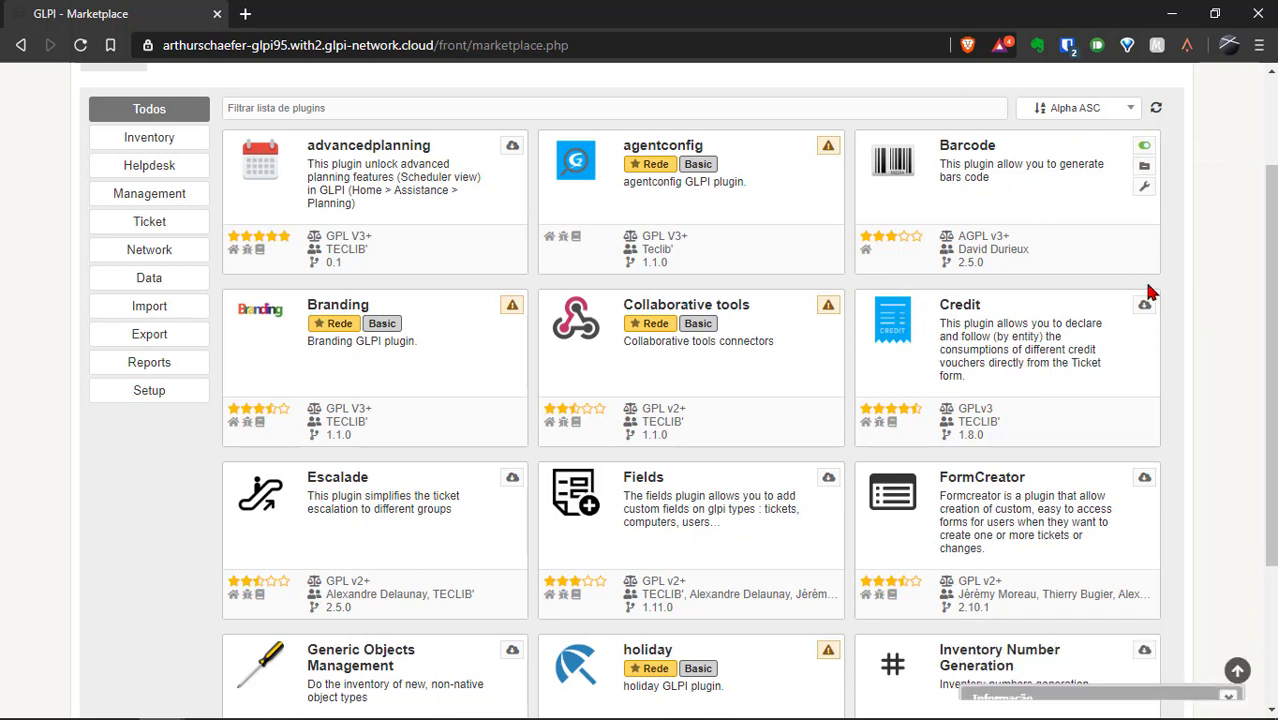
pyautogui.click(1148, 482)
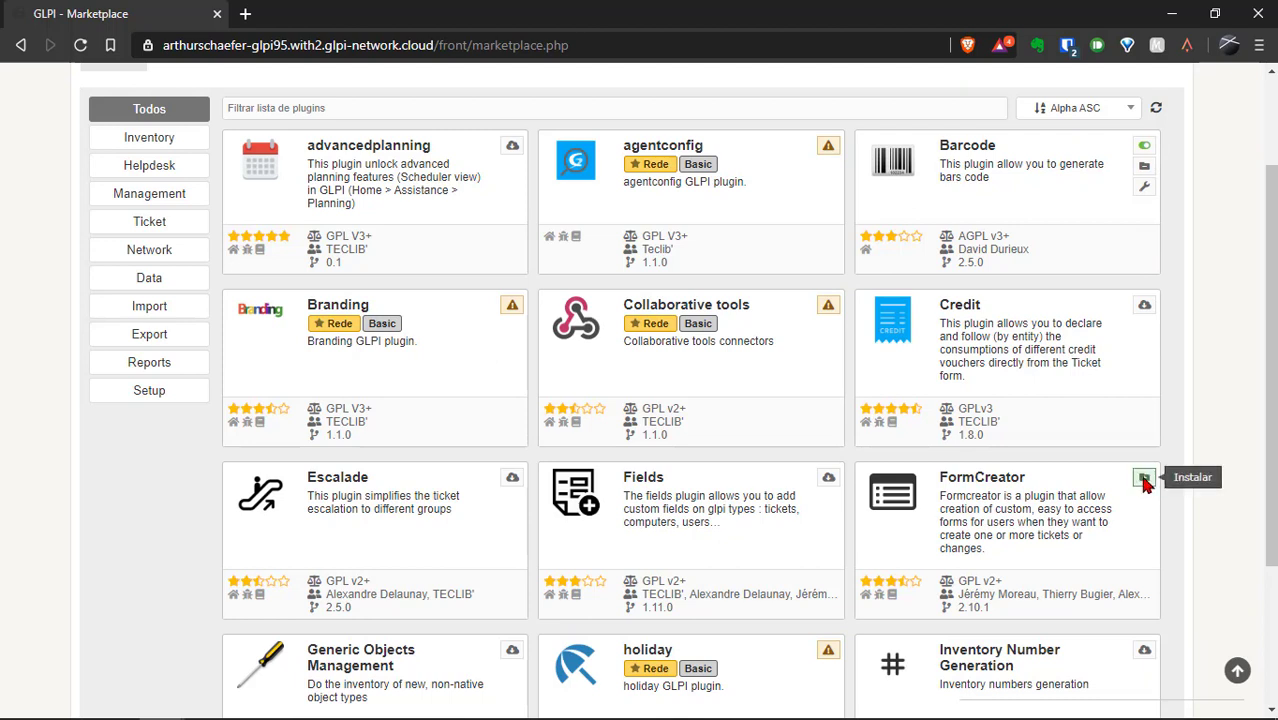
pyautogui.click(1144, 480)
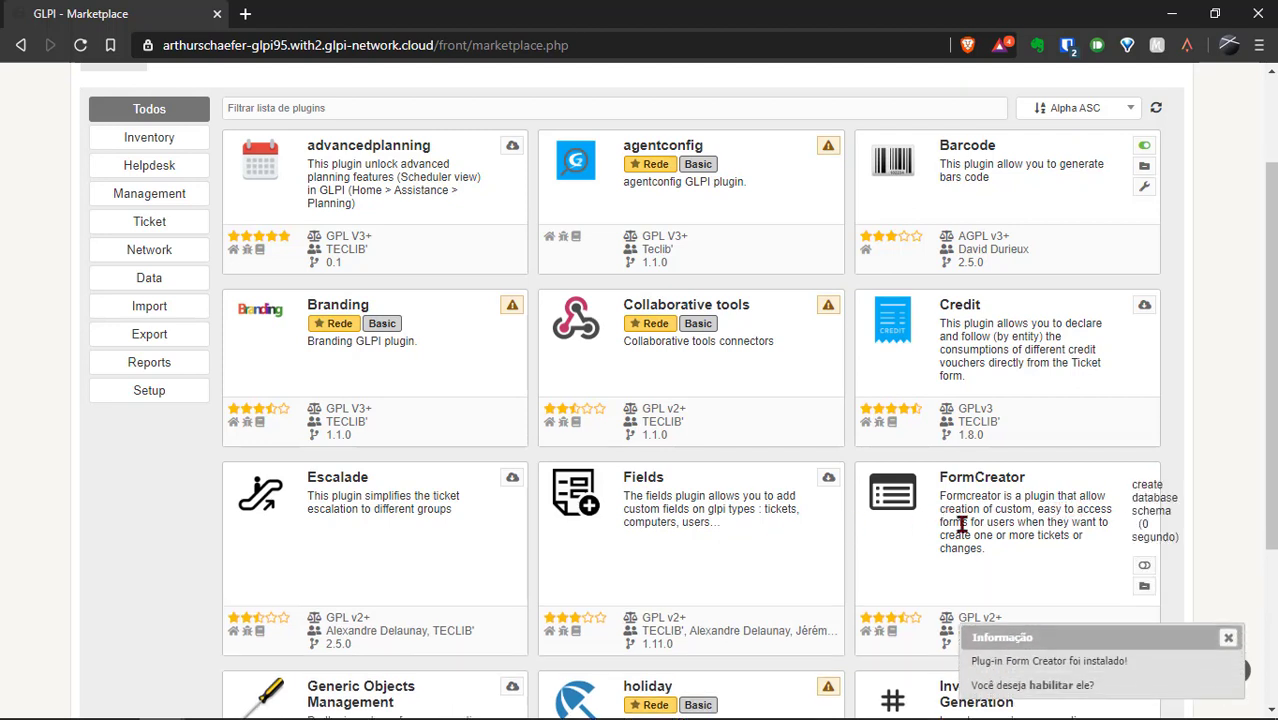
pyautogui.click(1053, 686)
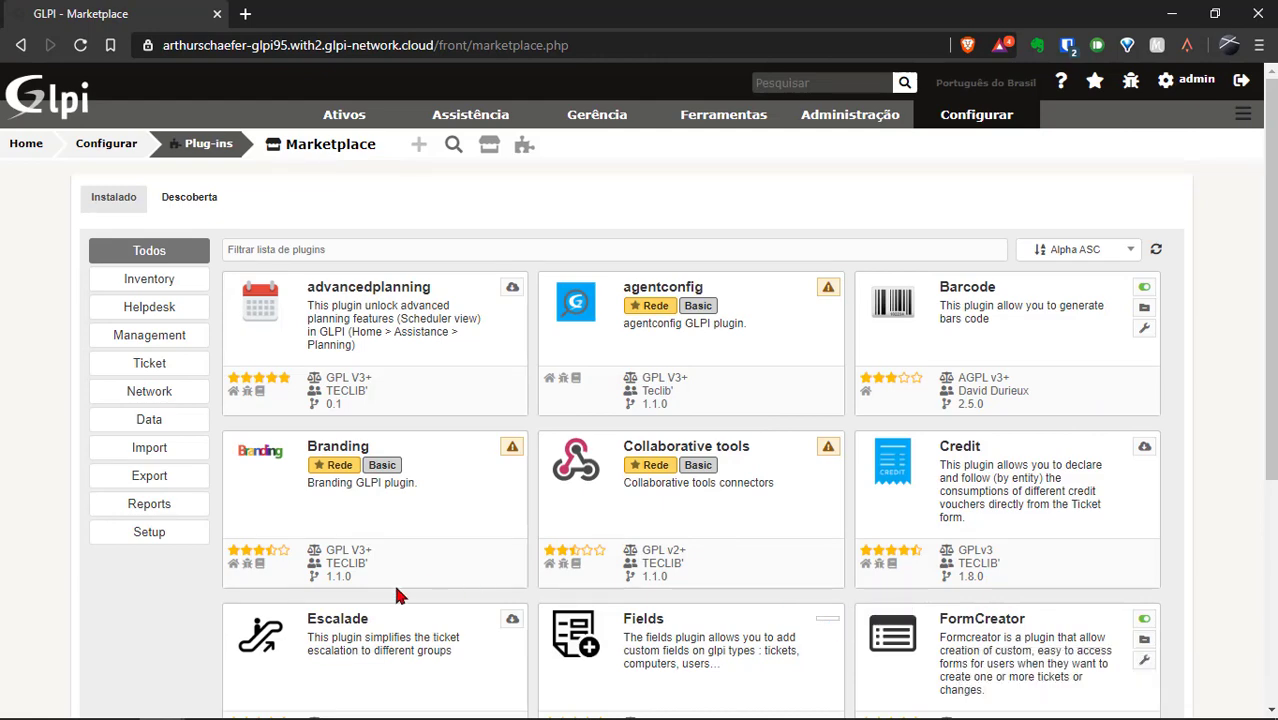
pyautogui.click(510, 619)
pyautogui.scroll(-3, 638, 390)
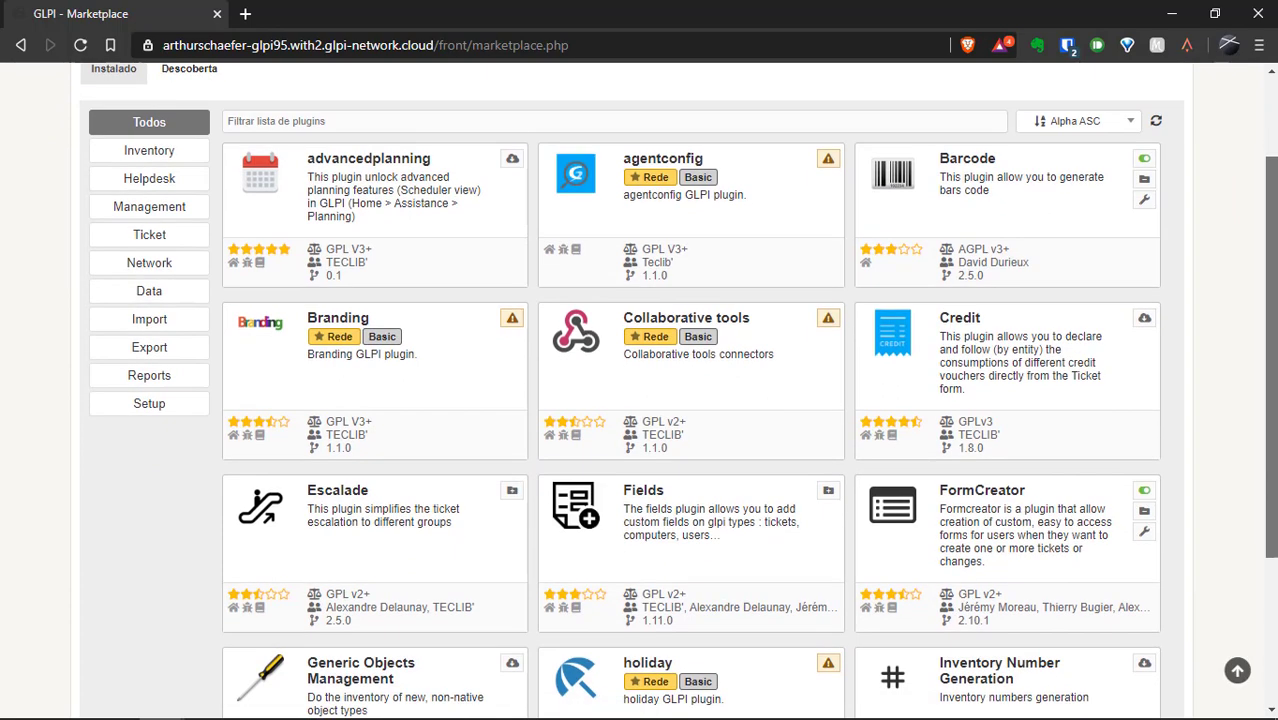
pyautogui.scroll(-4, 638, 390)
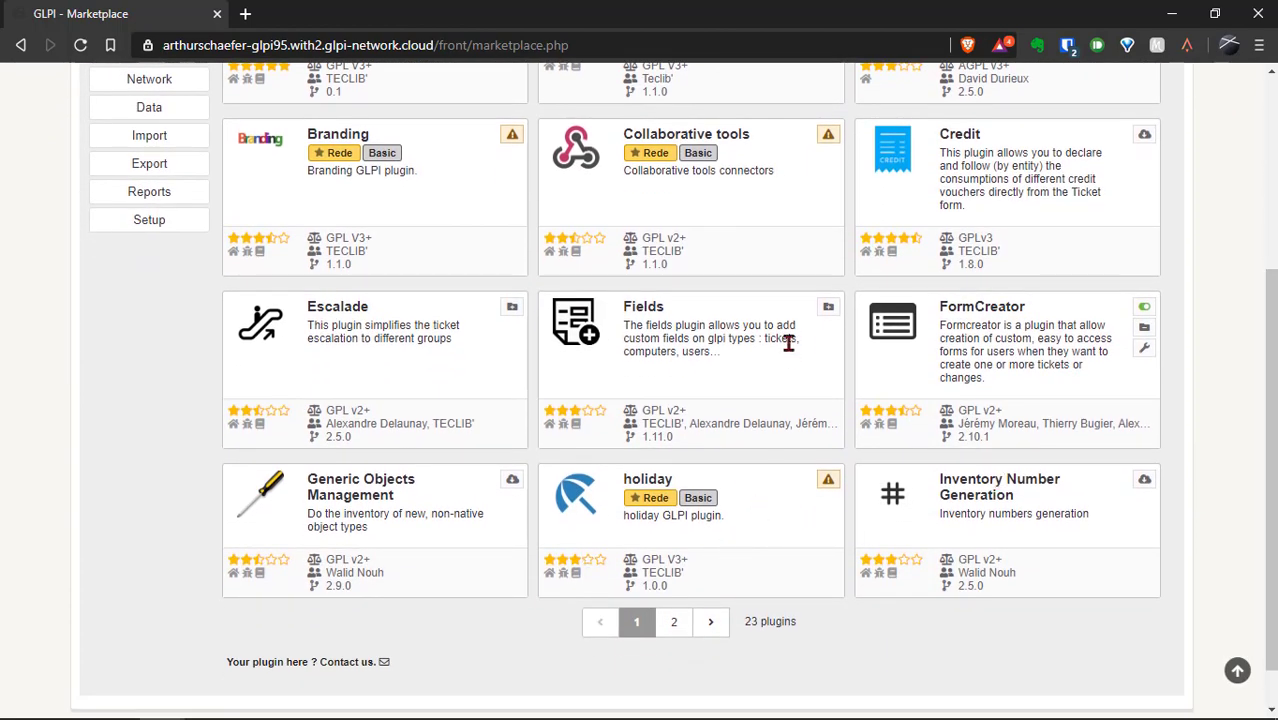
# Install Fields and Escalade, download Inventory Number Generation, and go to catalogue page 2.
pyautogui.click(828, 308)
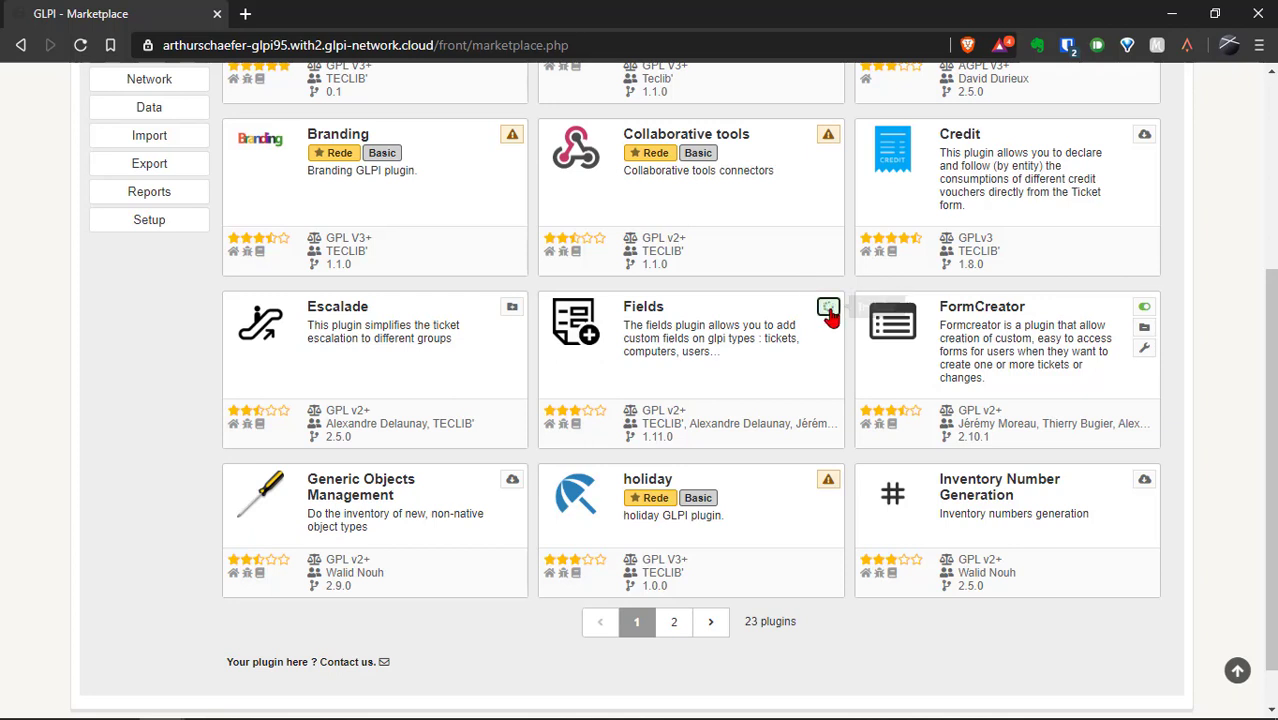
pyautogui.click(512, 309)
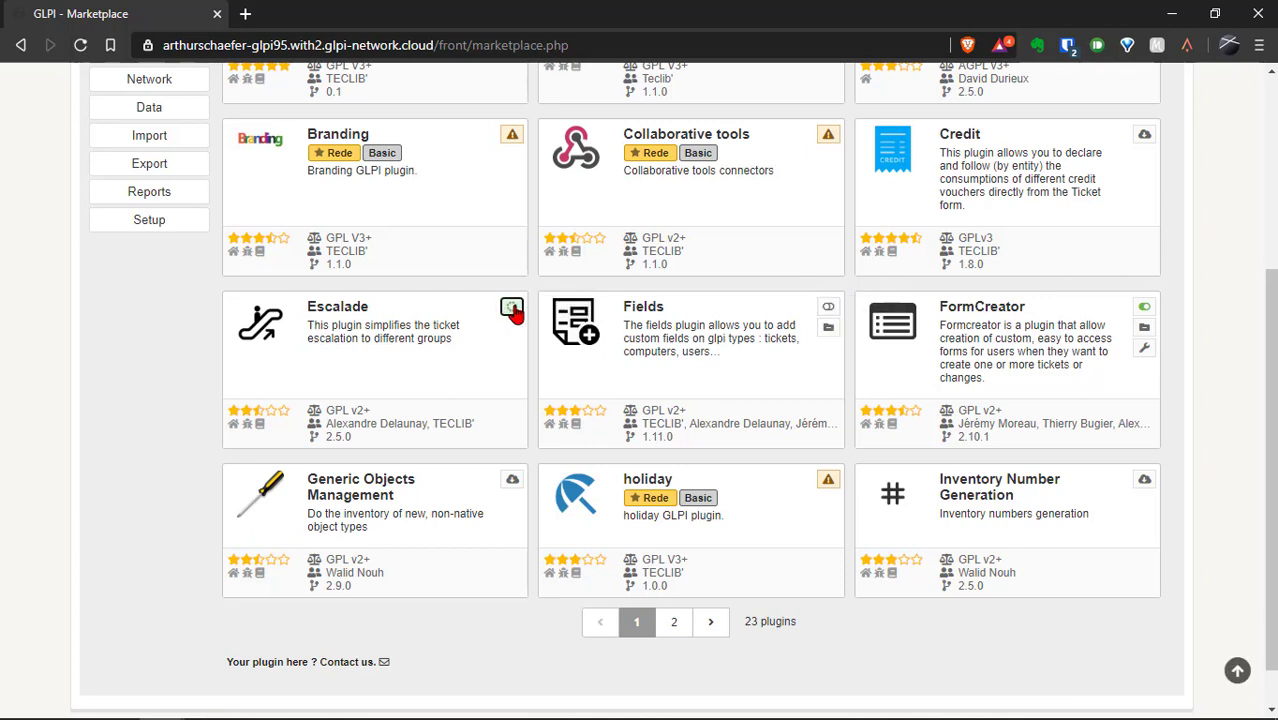
pyautogui.click(1144, 480)
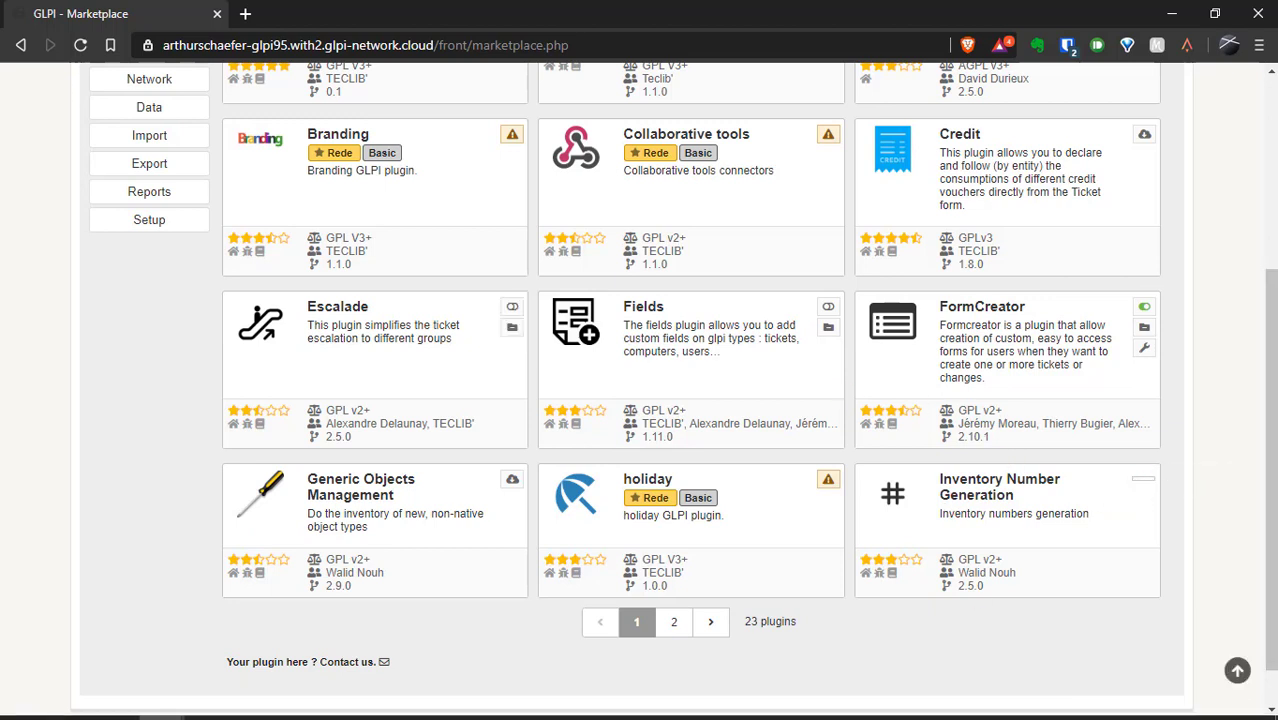
pyautogui.click(674, 622)
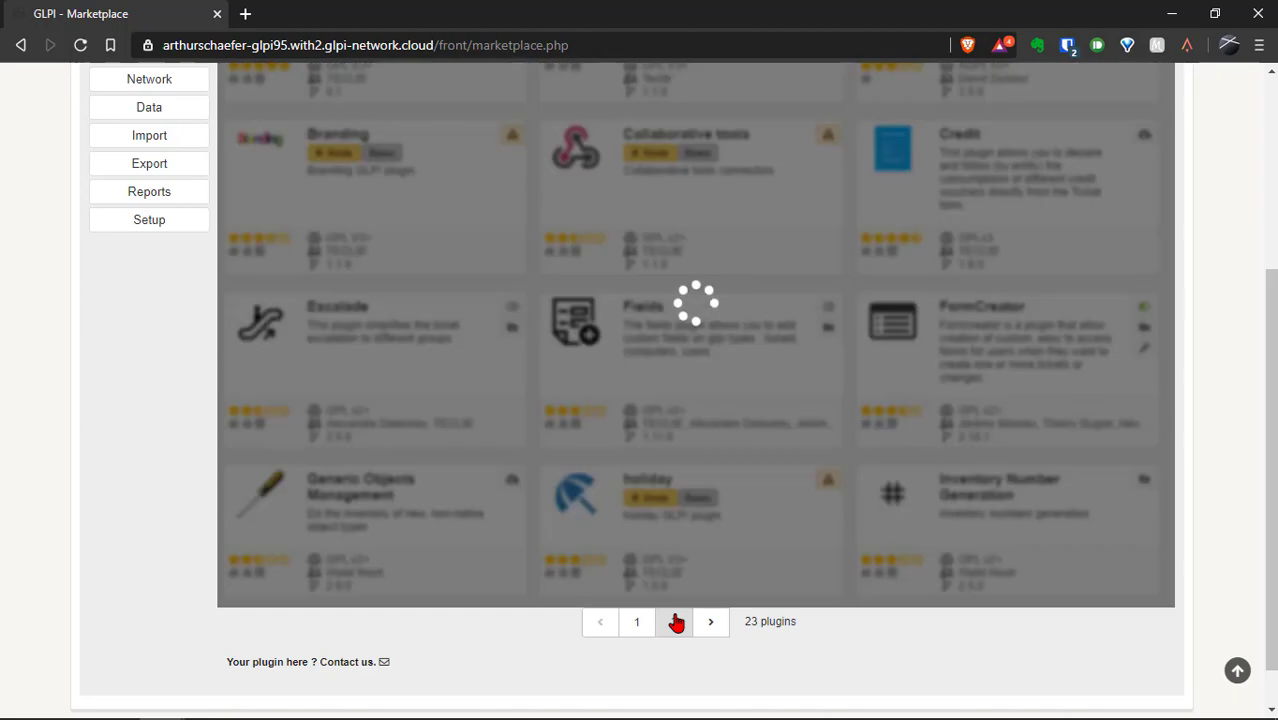
# Download and install Order Management and News, then filter to the Management category.
pyautogui.scroll(2, 676, 622)
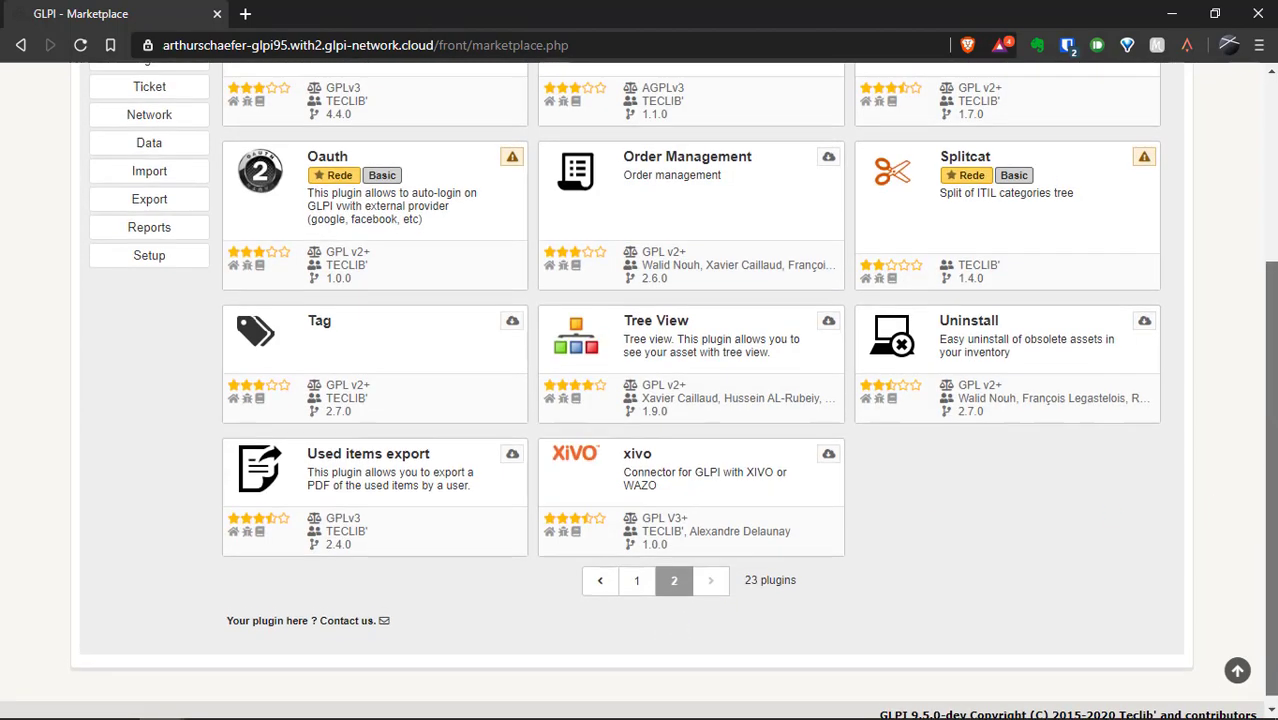
pyautogui.scroll(2, 676, 622)
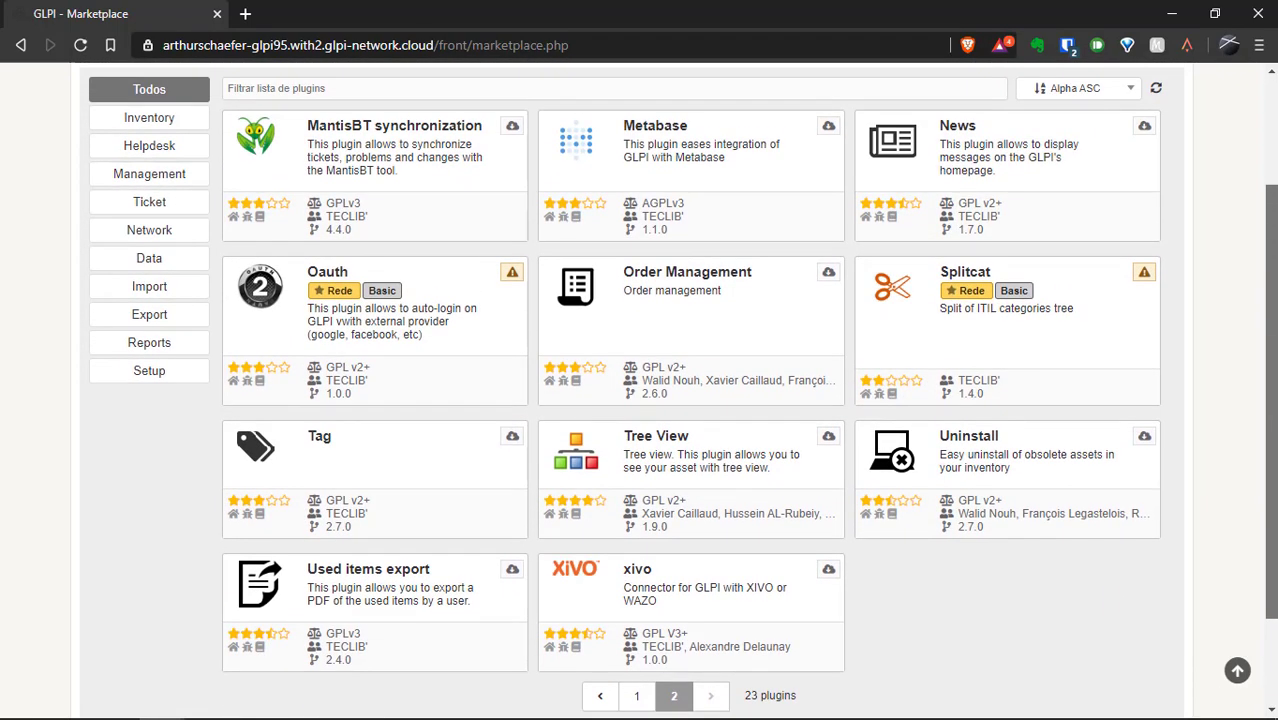
pyautogui.click(828, 274)
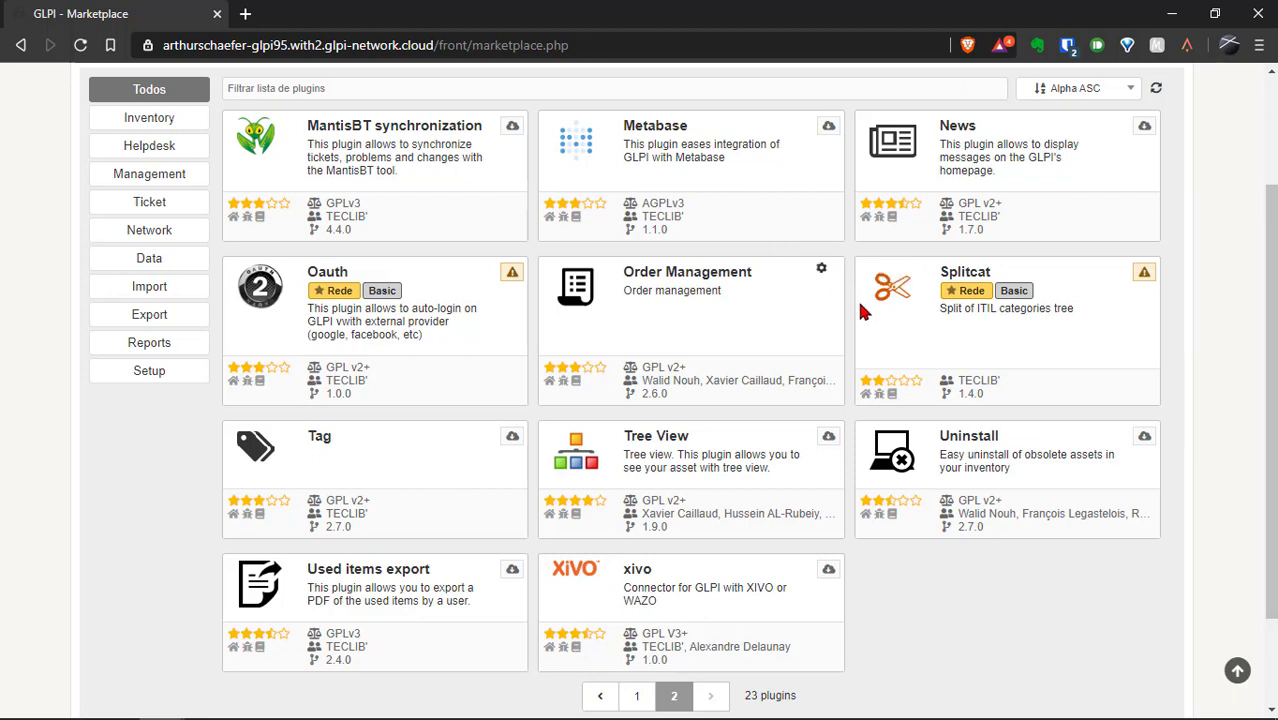
pyautogui.click(826, 276)
pyautogui.click(1143, 128)
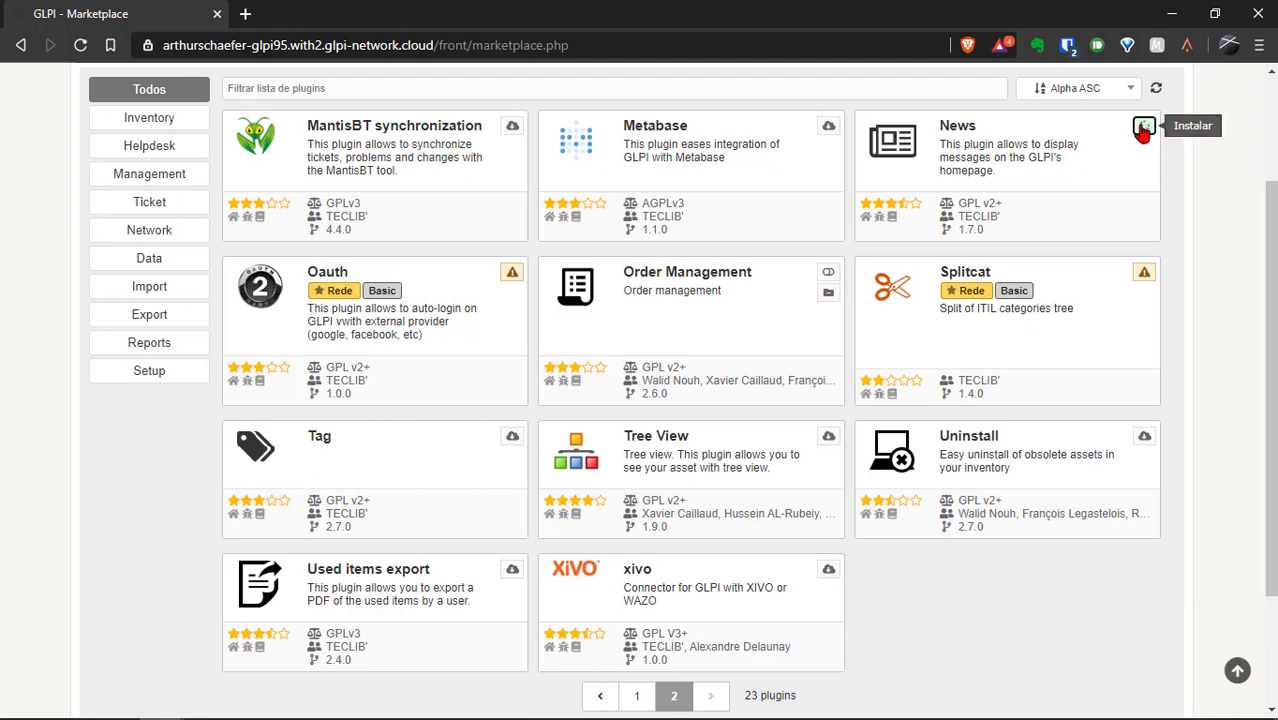
pyautogui.click(1142, 131)
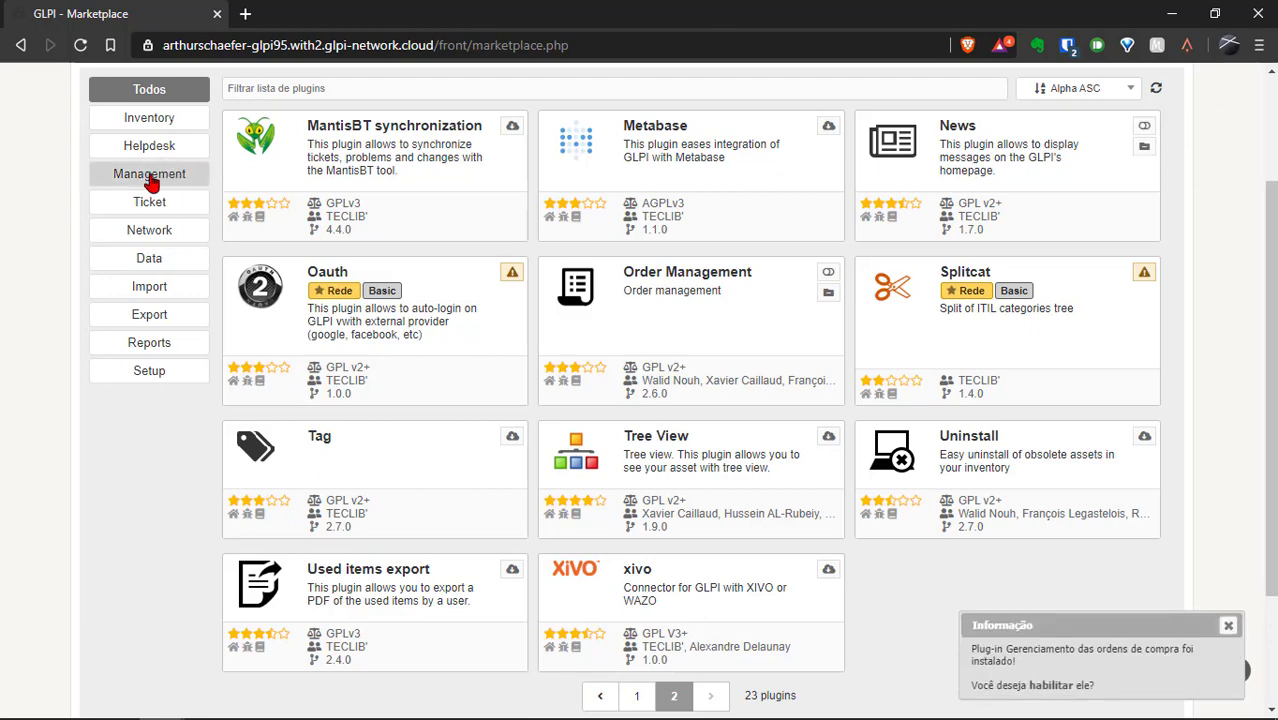
pyautogui.click(150, 180)
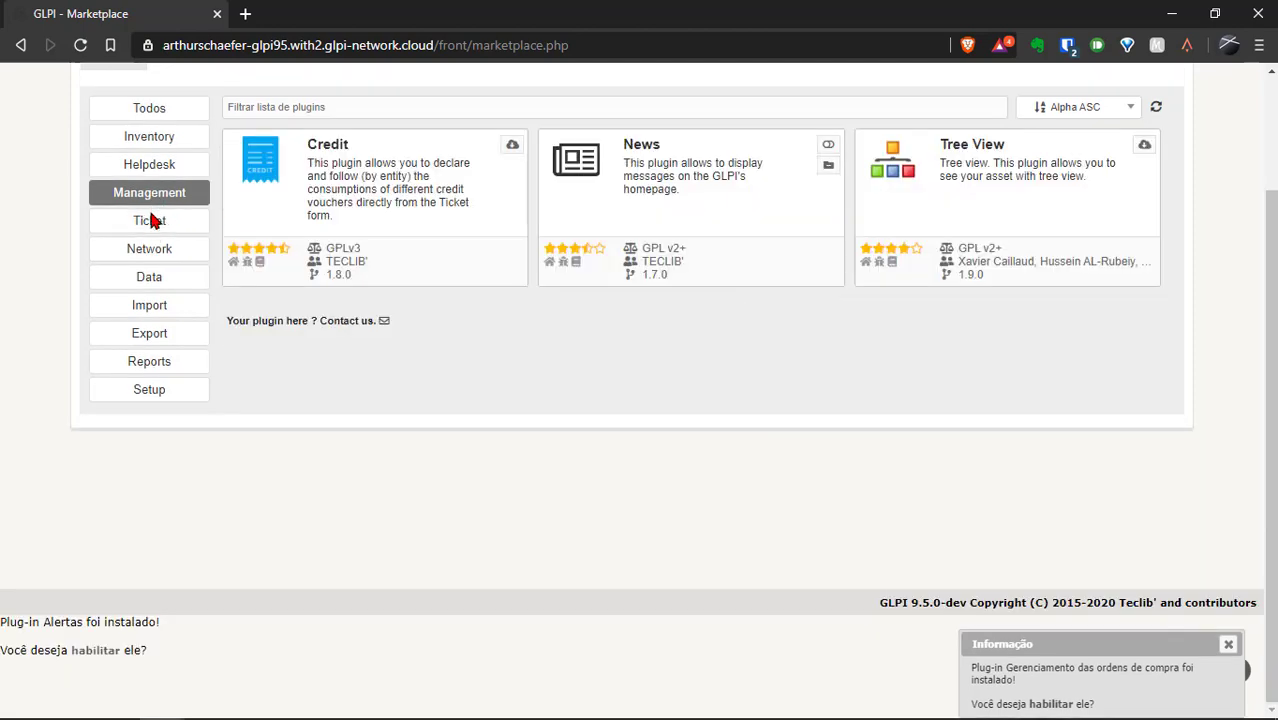
# Filter the Marketplace to the Ticket category and download and install the Tag plugin.
pyautogui.click(150, 230)
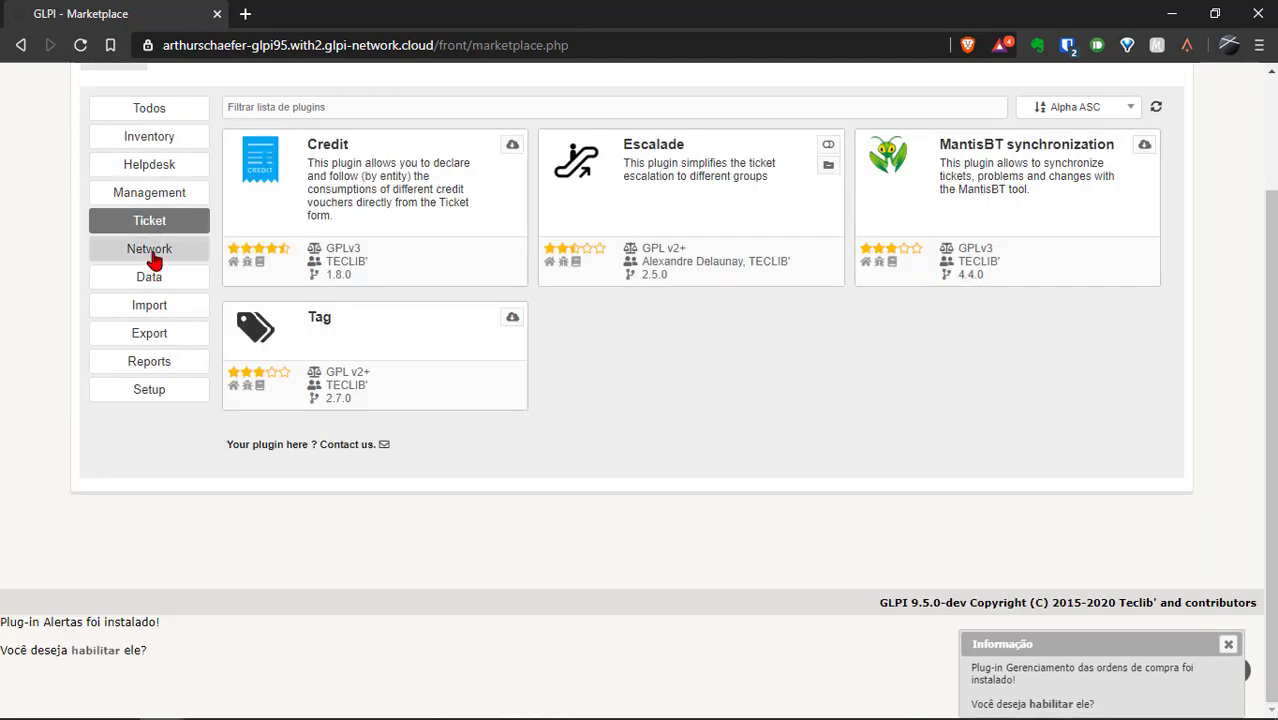
pyautogui.click(152, 254)
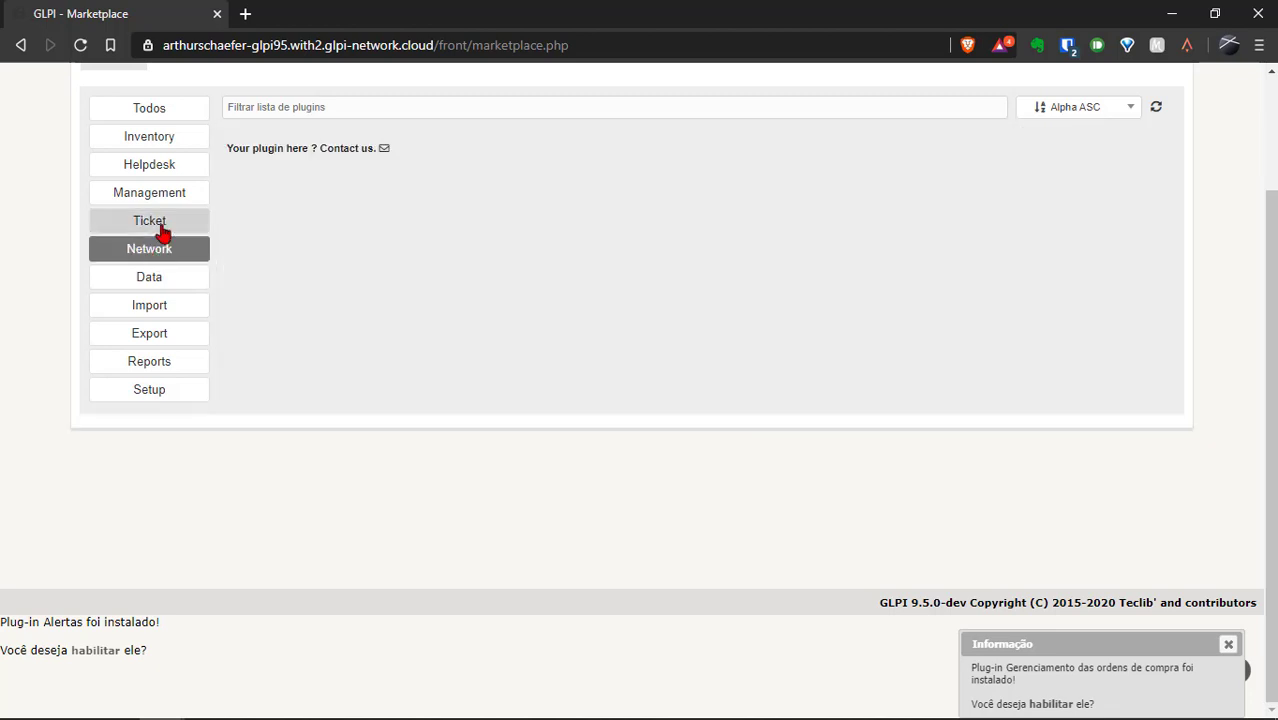
pyautogui.click(165, 222)
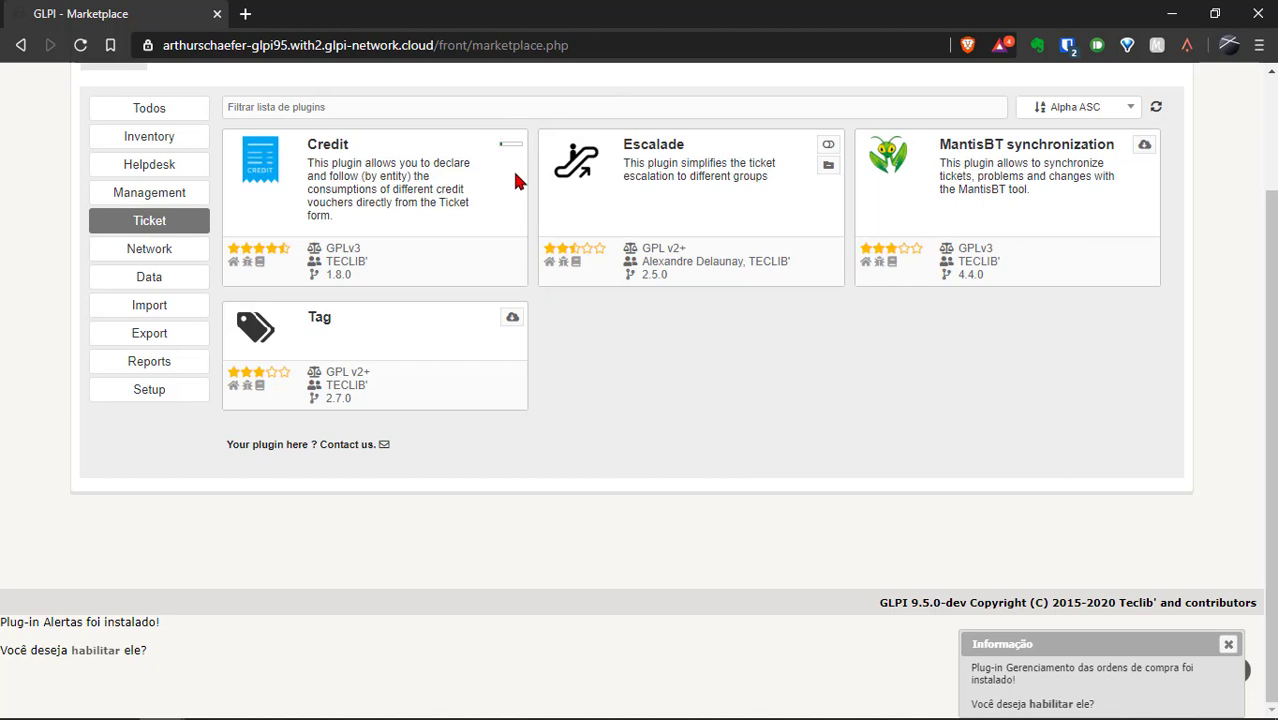
pyautogui.click(511, 317)
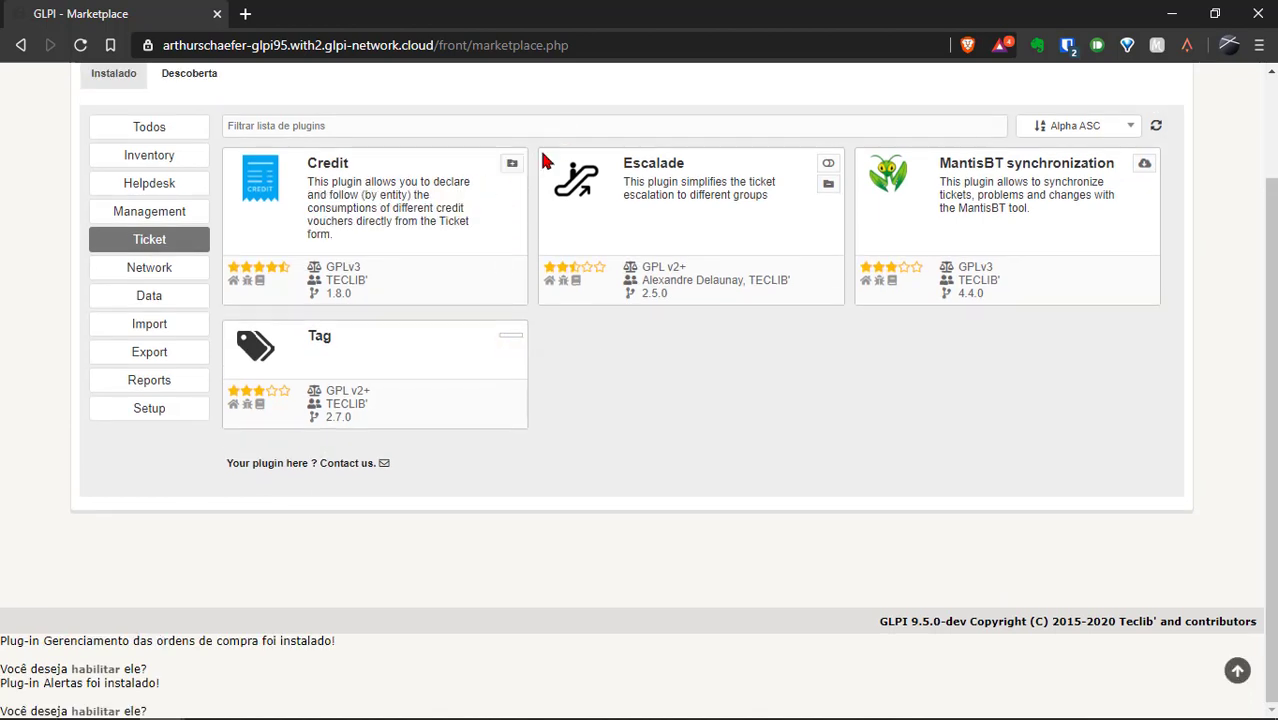
pyautogui.click(511, 338)
pyautogui.scroll(2, 453, 290)
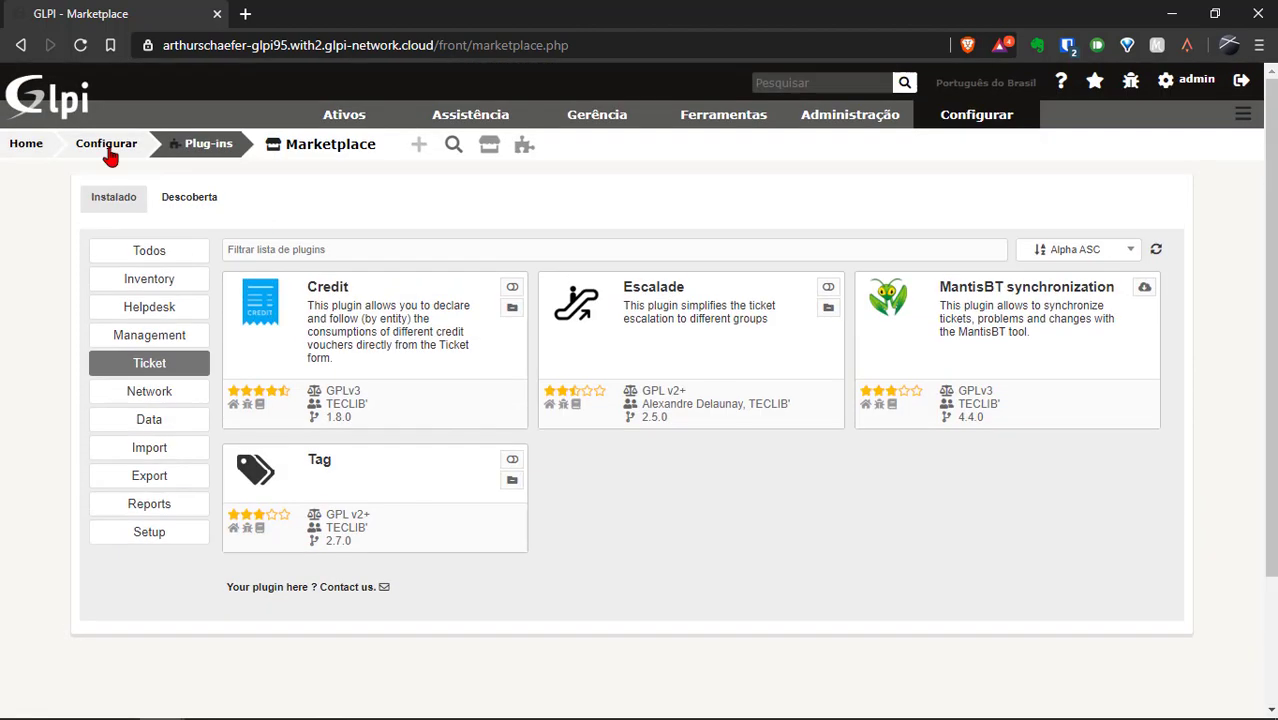
# Filter the Marketplace plugin list by name, first 'escalade', then 'report'.
pyautogui.click(323, 250)
pyautogui.write('escalade')
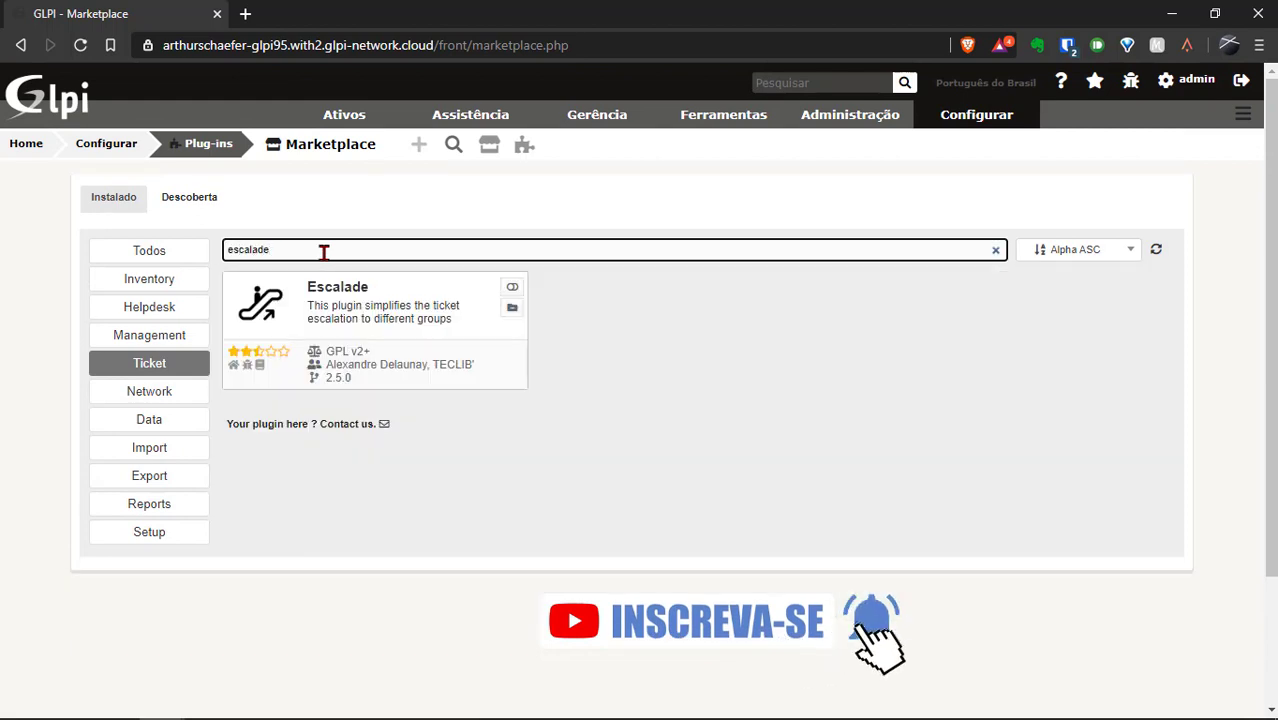
pyautogui.doubleClick(305, 251)
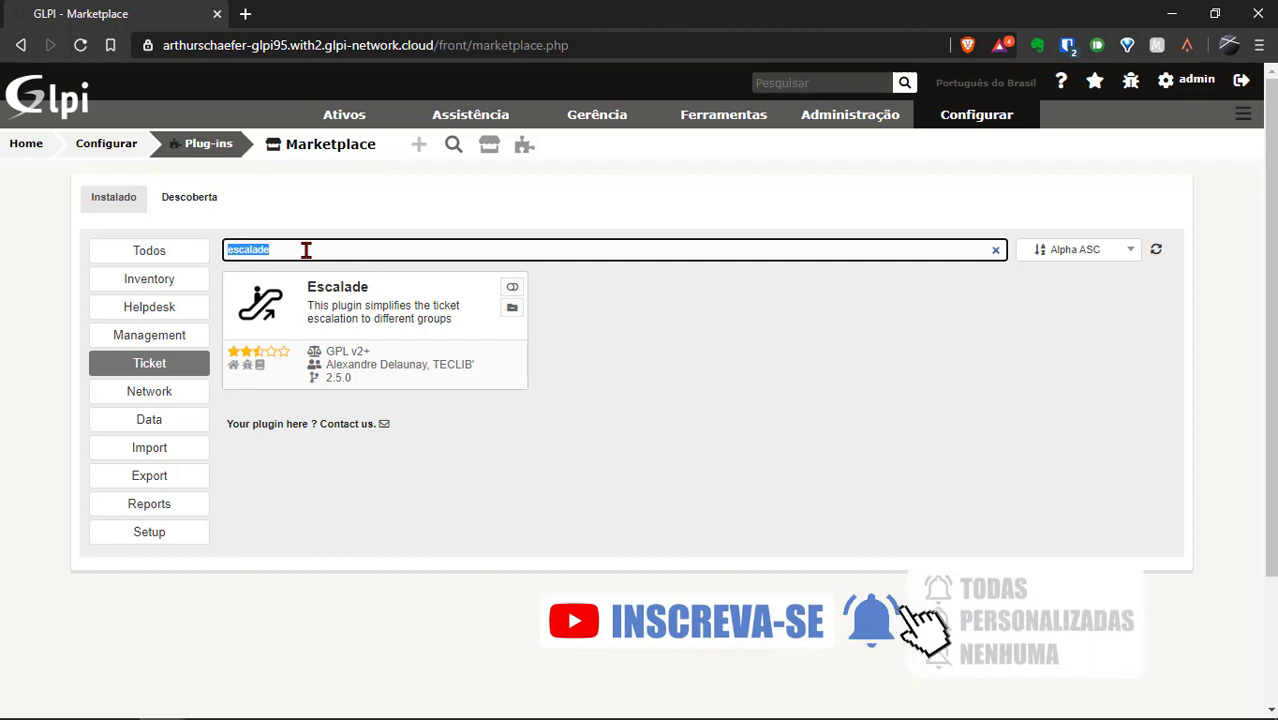
pyautogui.write('report')
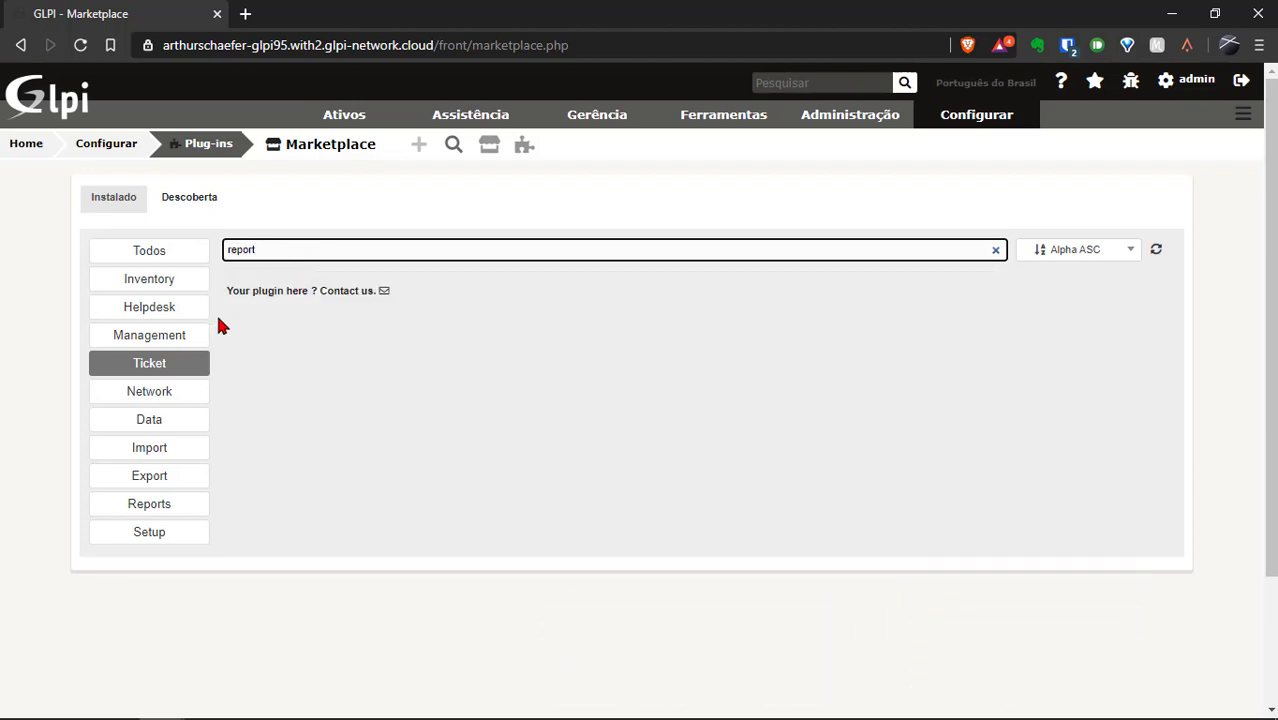
# Show only the Reports category with the name filter cleared, and reload the list.
pyautogui.click(157, 506)
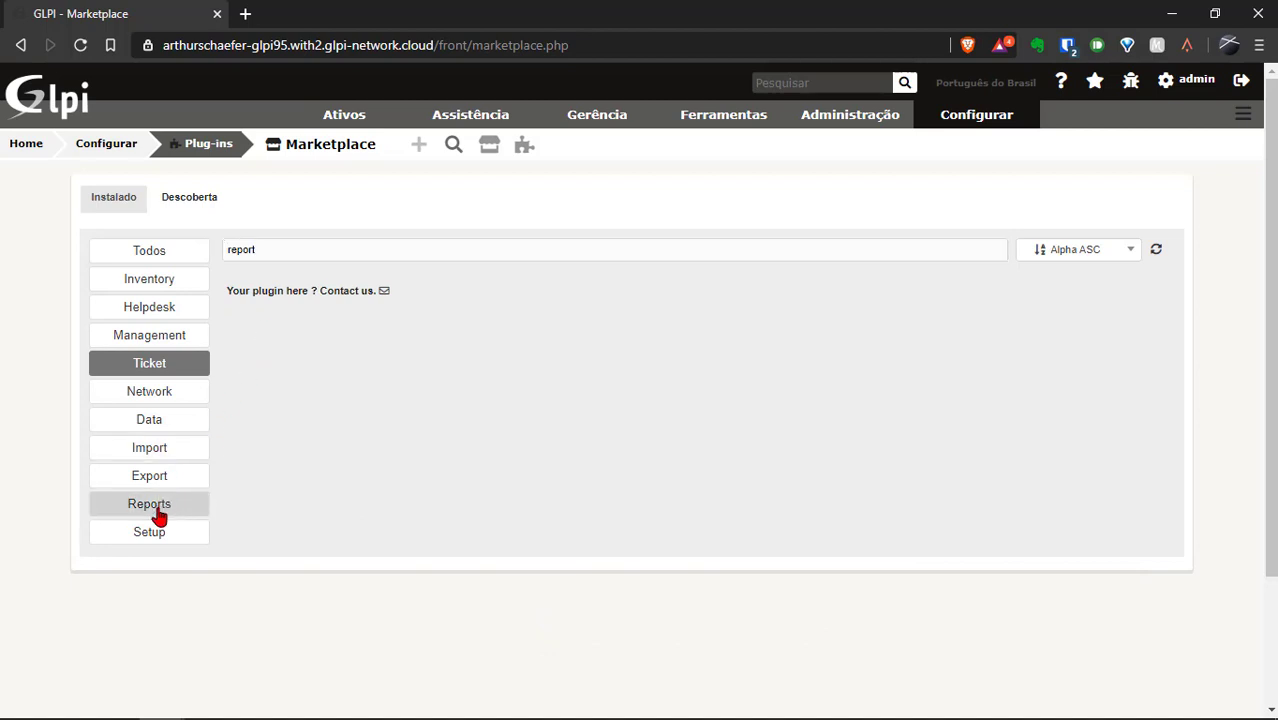
pyautogui.tripleClick(513, 249)
pyautogui.press('BackSpace')
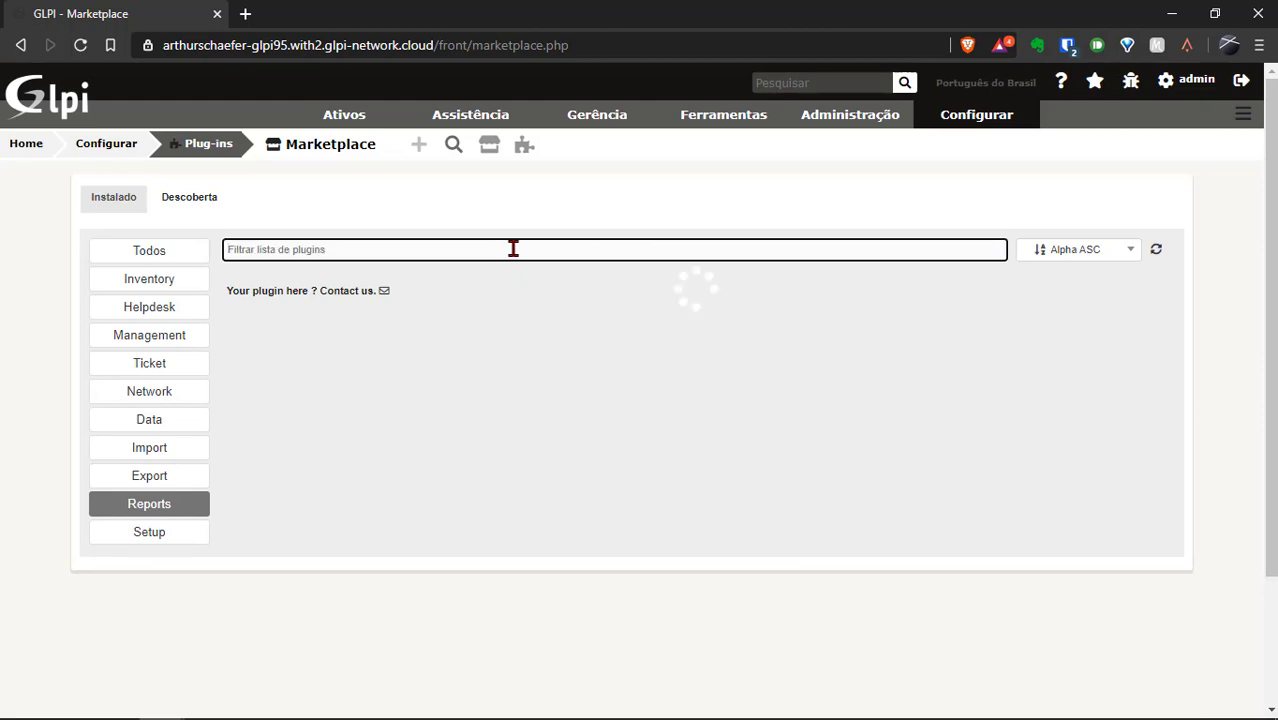
pyautogui.click(1157, 252)
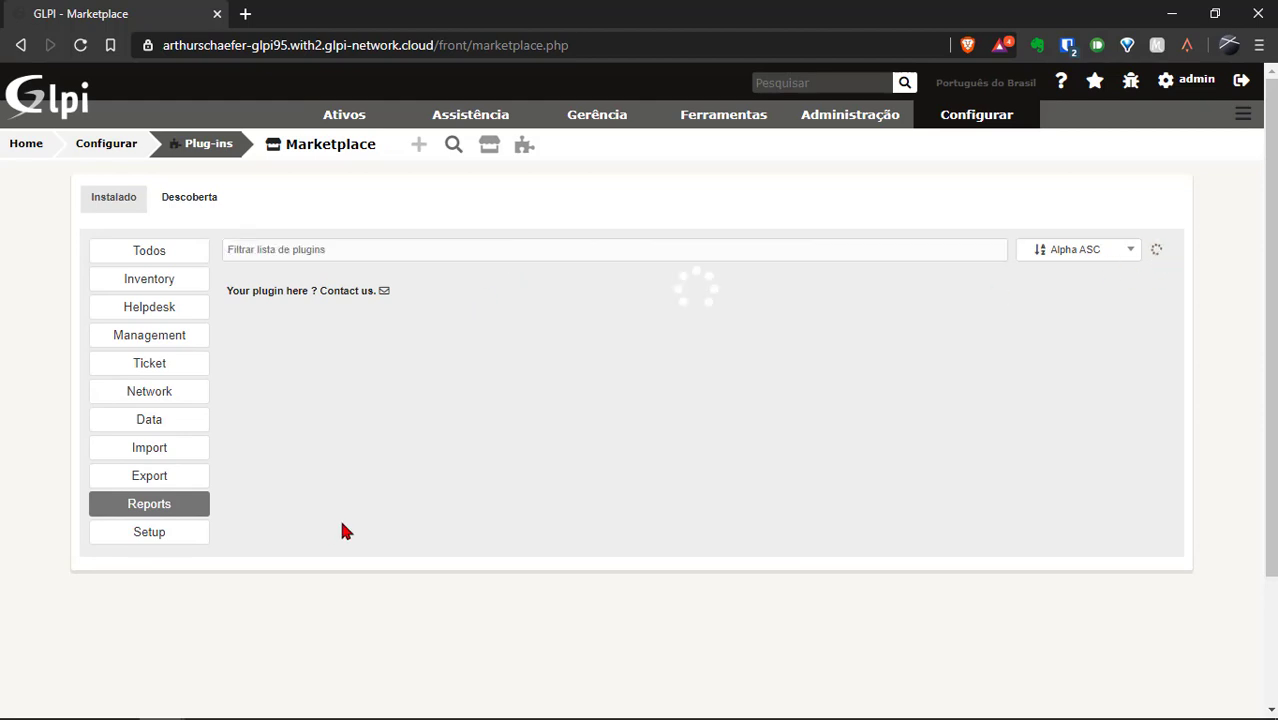